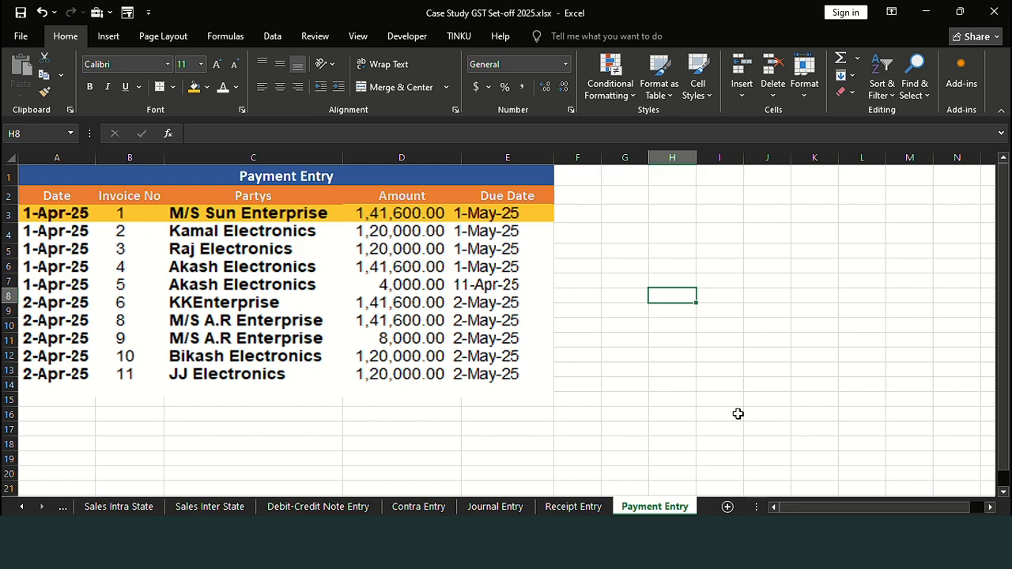
- Switch to TallyPrime and open the outstanding Payables report from the Statements of Accounts
{"action": "key", "text": "alt+Tab"}
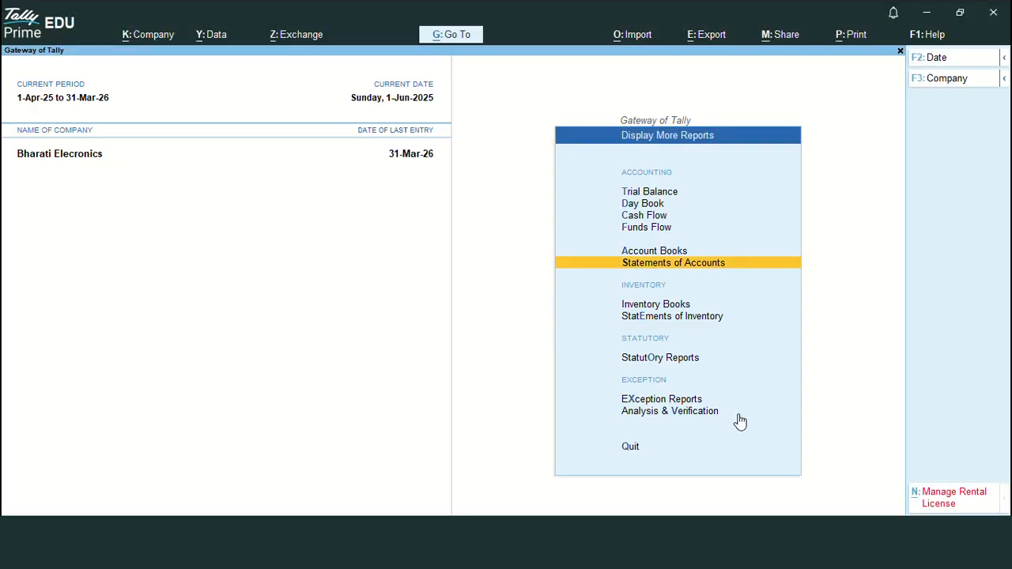
{"action": "key", "text": "Escape"}
{"action": "key", "text": "Escape"}
{"action": "key", "text": "Escape"}
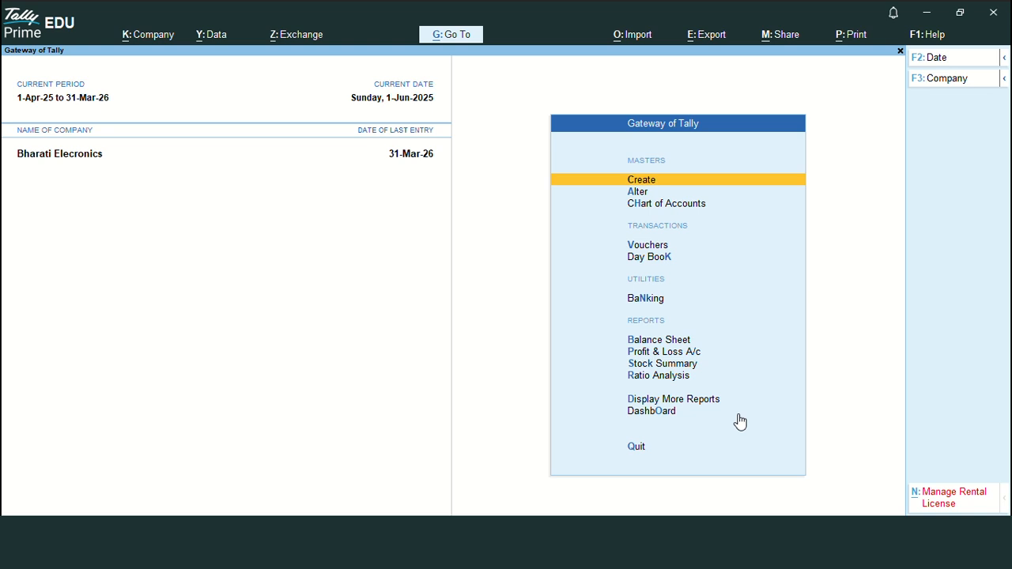
{"action": "key", "text": "d"}
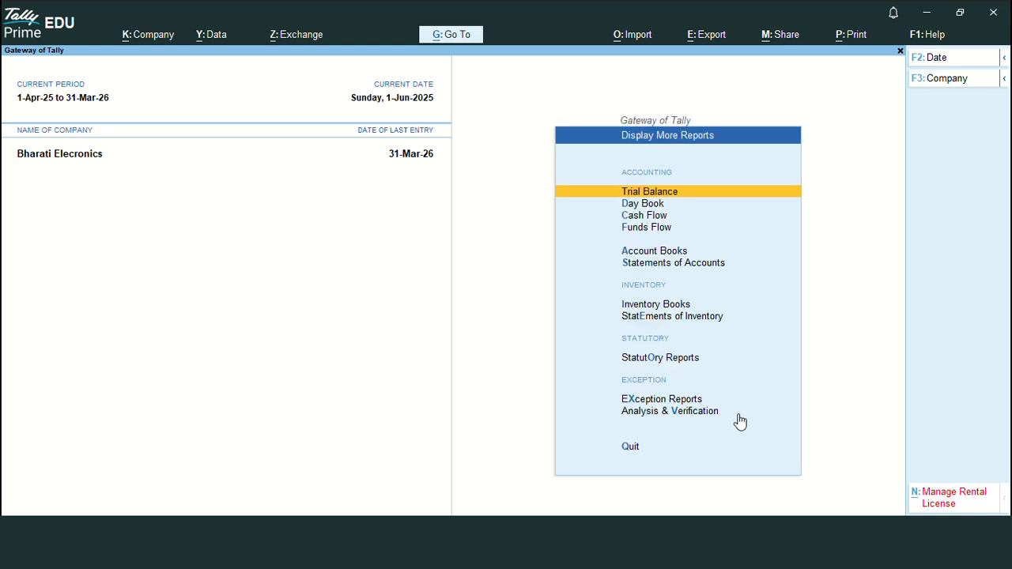
{"action": "key", "text": "Down"}
{"action": "key", "text": "Down"}
{"action": "key", "text": "Down"}
{"action": "key", "text": "Down"}
{"action": "key", "text": "Down"}
{"action": "key", "text": "Return"}
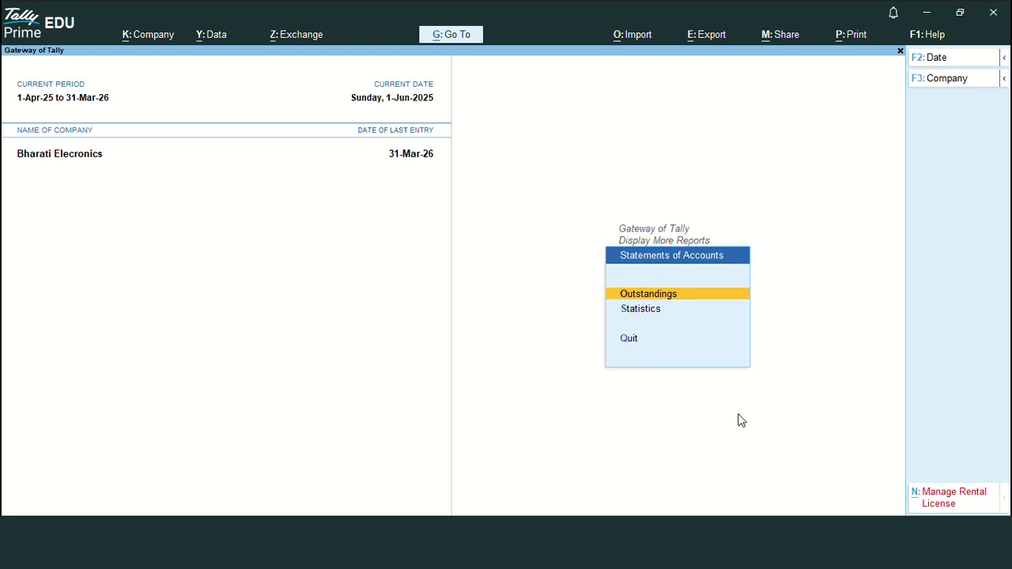
{"action": "key", "text": "Return"}
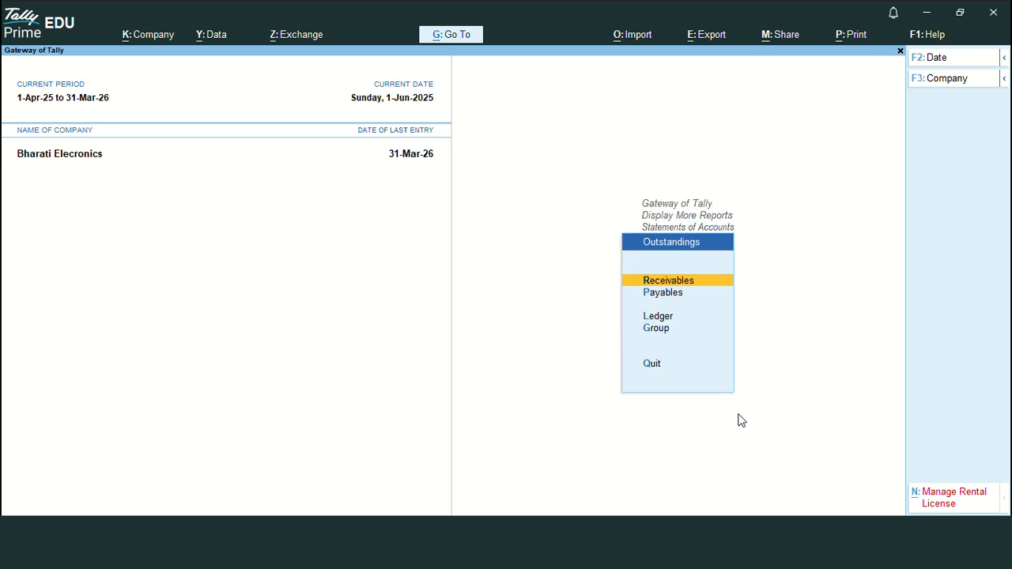
{"action": "key", "text": "Down"}
{"action": "key", "text": "Return"}
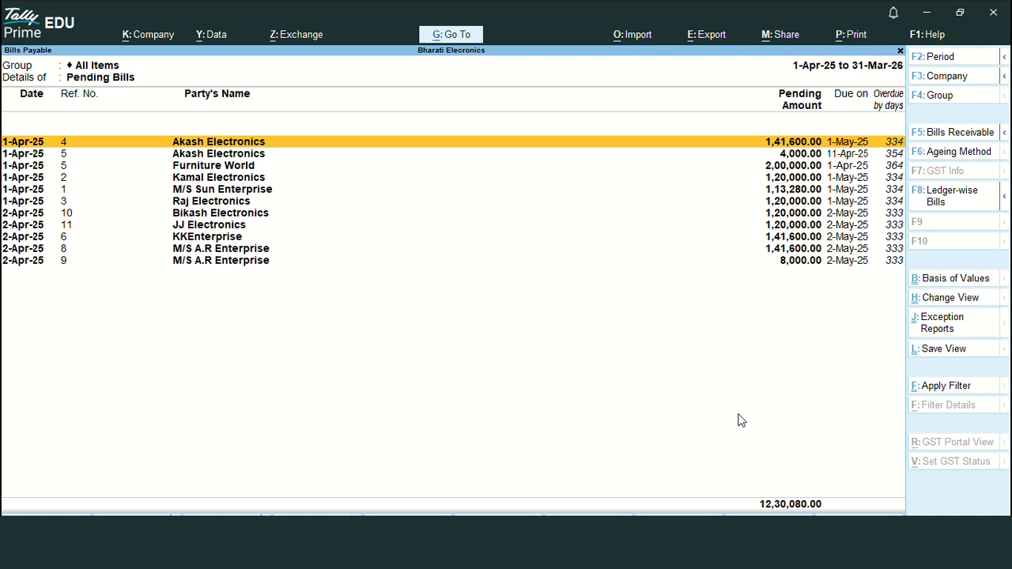
- Configure the Bills Payable report to sort bills by Days till Due Date (Decreasing)
{"action": "key", "text": "F12"}
{"action": "key", "text": "Return"}
{"action": "key", "text": "Return"}
{"action": "key", "text": "Return"}
{"action": "key", "text": "Return"}
{"action": "key", "text": "Return"}
{"action": "key", "text": "Return"}
{"action": "key", "text": "Return"}
{"action": "key", "text": "Return"}
{"action": "key", "text": "Return"}
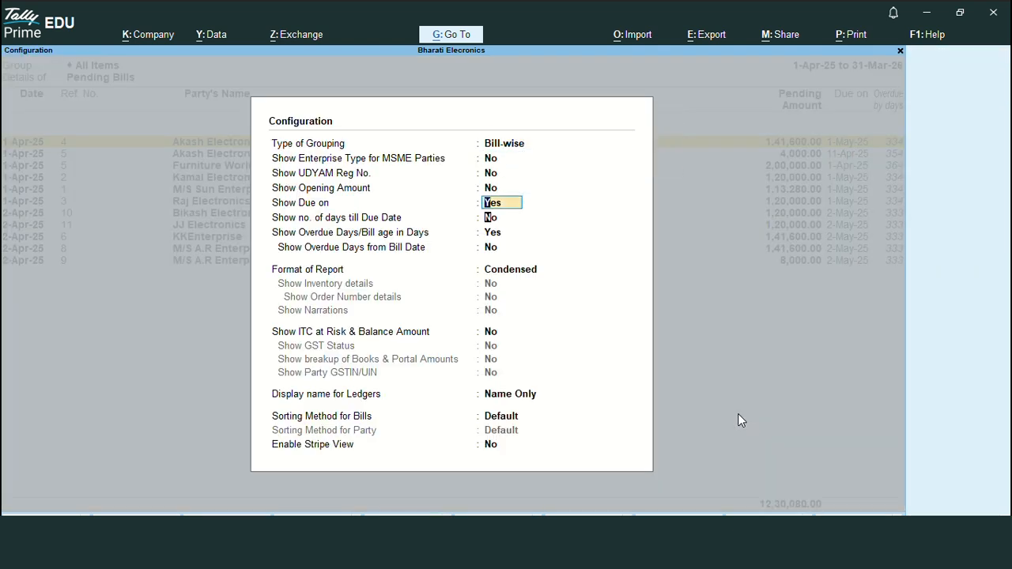
{"action": "key", "text": "Return"}
{"action": "key", "text": "Return"}
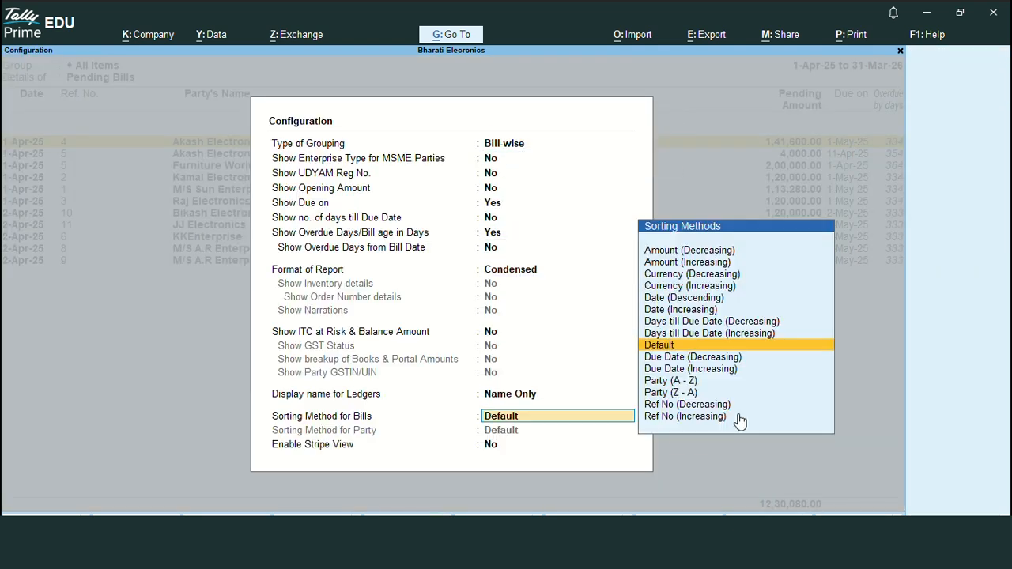
{"action": "key", "text": "Up"}
{"action": "key", "text": "Up"}
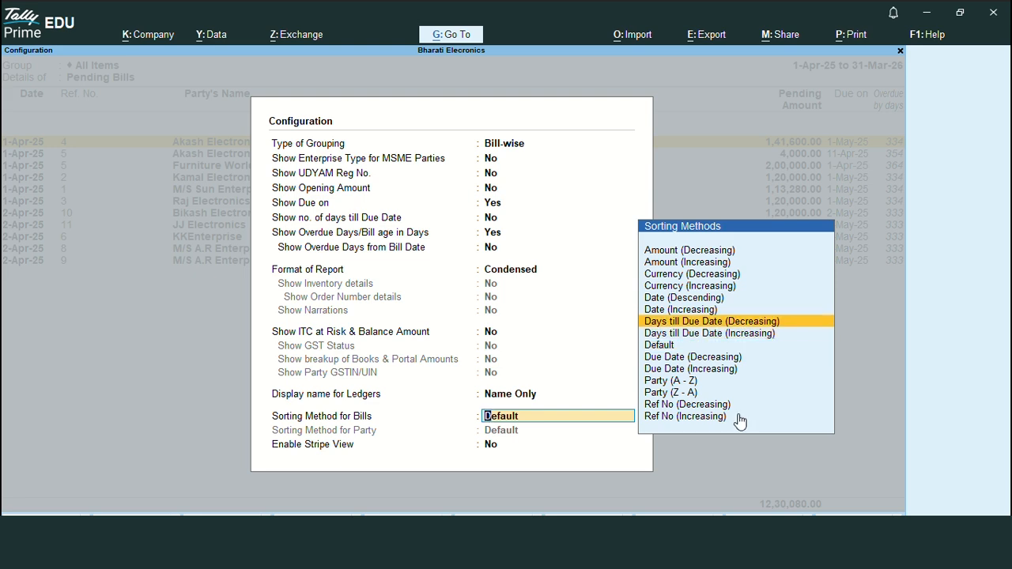
{"action": "key", "text": "Return"}
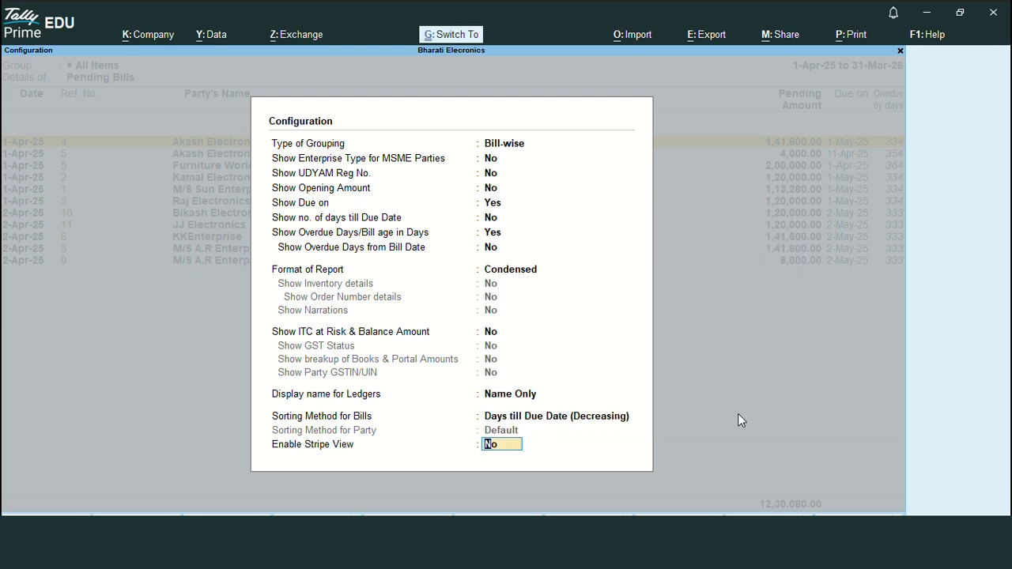
{"action": "key", "text": "Return"}
- Review the pending bills, their due dates and amounts, then return to the Gateway of Tally
{"action": "key", "text": "Up"}
{"action": "key", "text": "Up"}
{"action": "key", "text": "Up"}
{"action": "key", "text": "Up"}
{"action": "key", "text": "Up"}
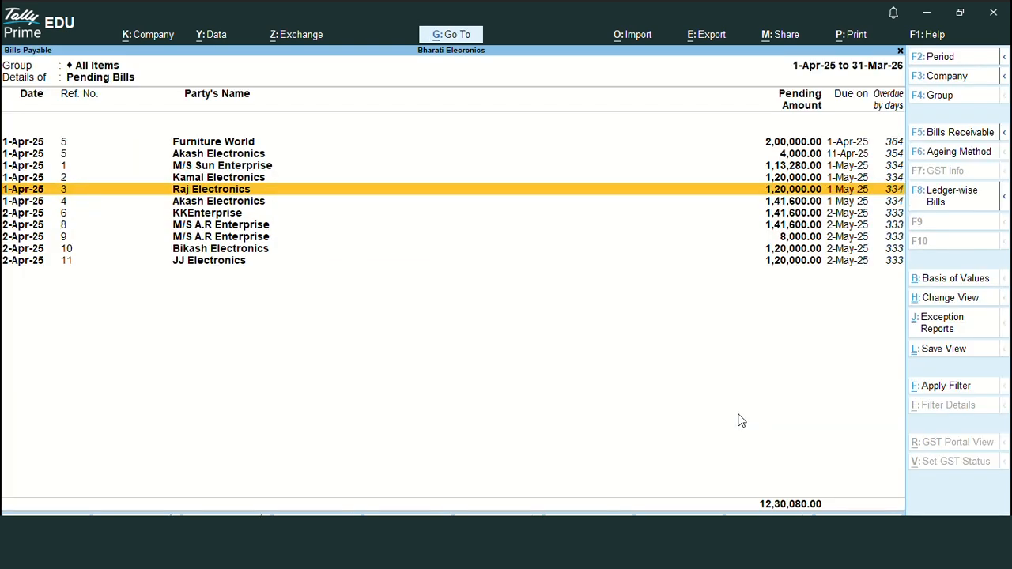
{"action": "key", "text": "Down"}
{"action": "key", "text": "Down"}
{"action": "key", "text": "Down"}
{"action": "key", "text": "Down"}
{"action": "key", "text": "Down"}
{"action": "key", "text": "Down"}
{"action": "key", "text": "Down"}
{"action": "key", "text": "Down"}
{"action": "key", "text": "Down"}
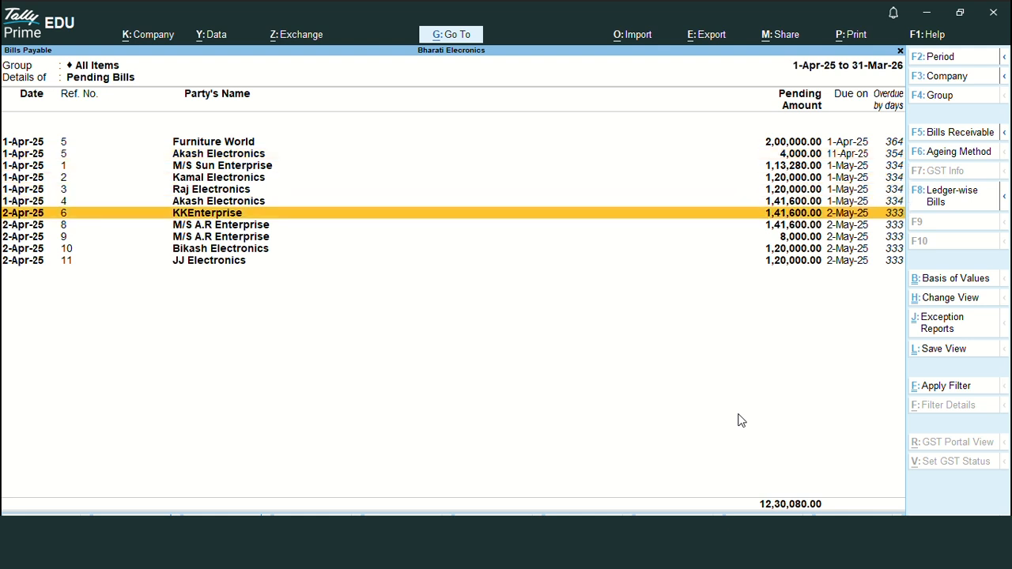
{"action": "key", "text": "Up"}
{"action": "key", "text": "Up"}
{"action": "key", "text": "Up"}
{"action": "key", "text": "Up"}
{"action": "key", "text": "Escape"}
{"action": "key", "text": "Escape"}
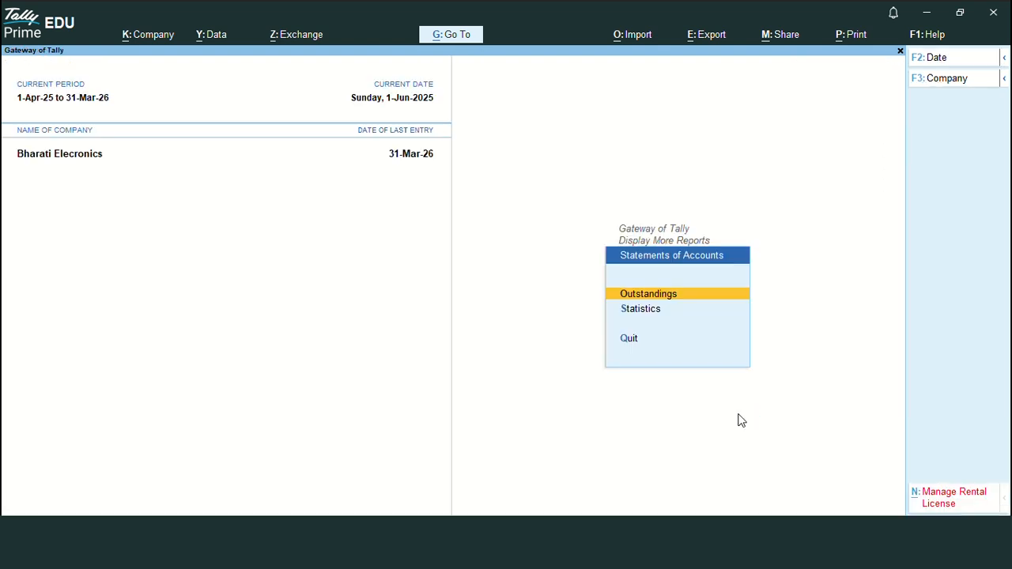
{"action": "key", "text": "Escape"}
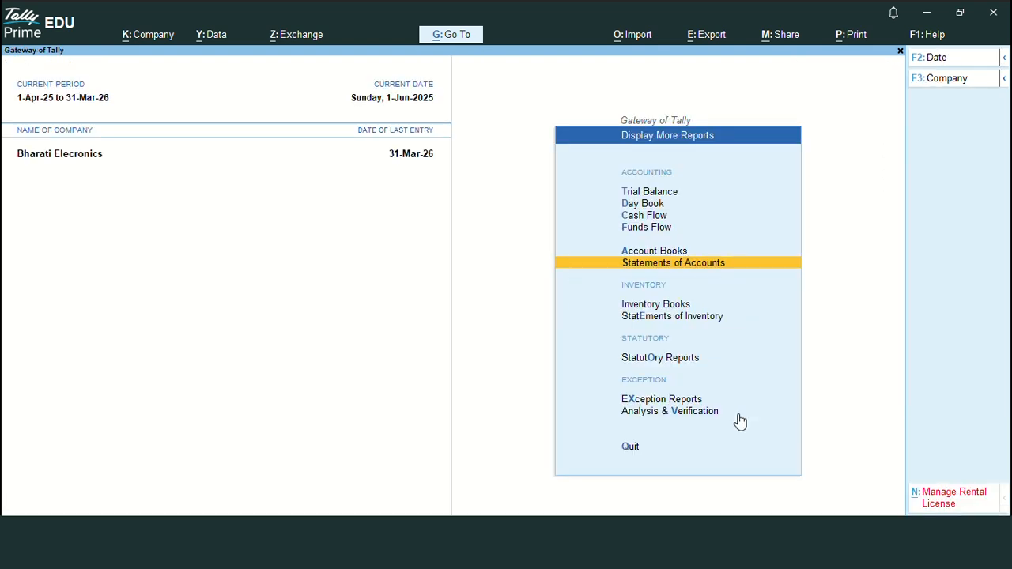
{"action": "left_click", "coordinate": [737, 414]}
{"action": "key", "text": "Escape"}
{"action": "key", "text": "Escape"}
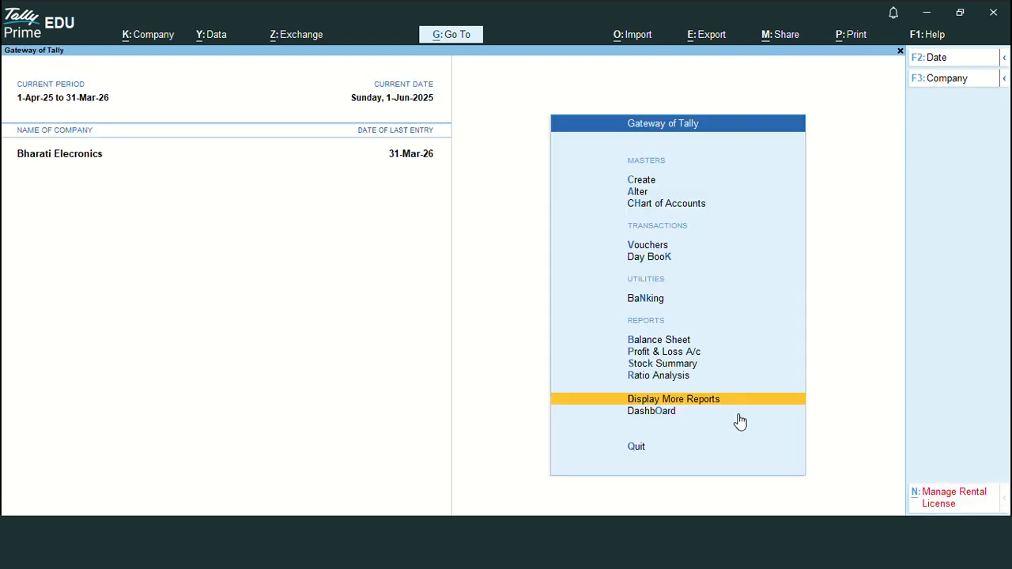
- Open voucher entry with a new Payment voucher
{"action": "key", "text": "v"}
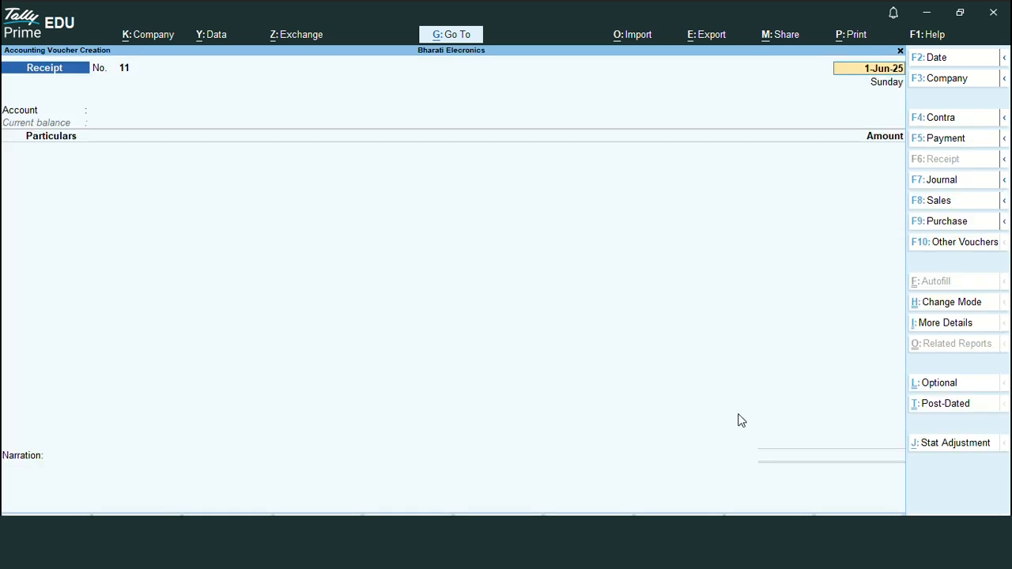
{"action": "key", "text": "F5"}
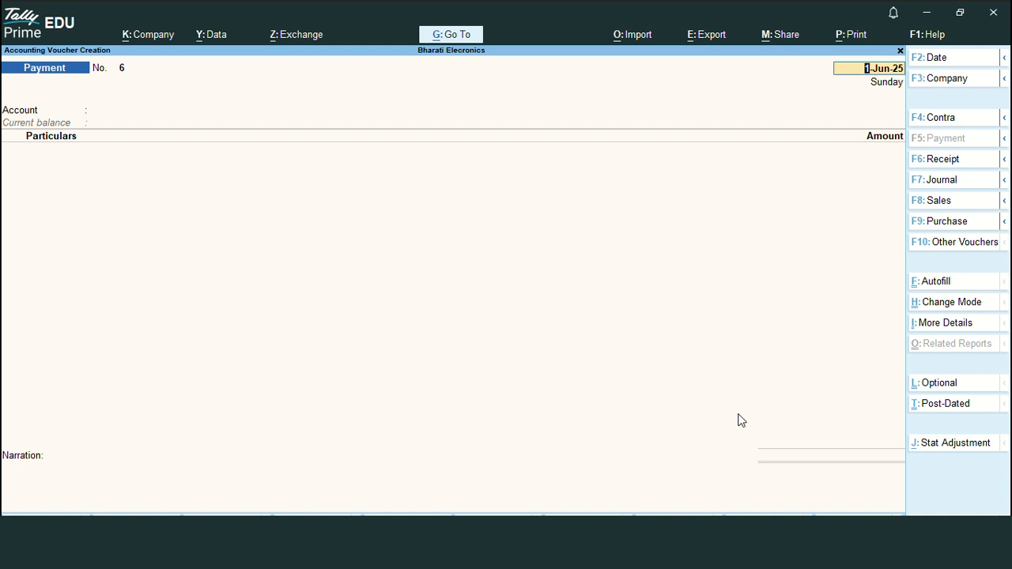
{"action": "key", "text": "Escape"}
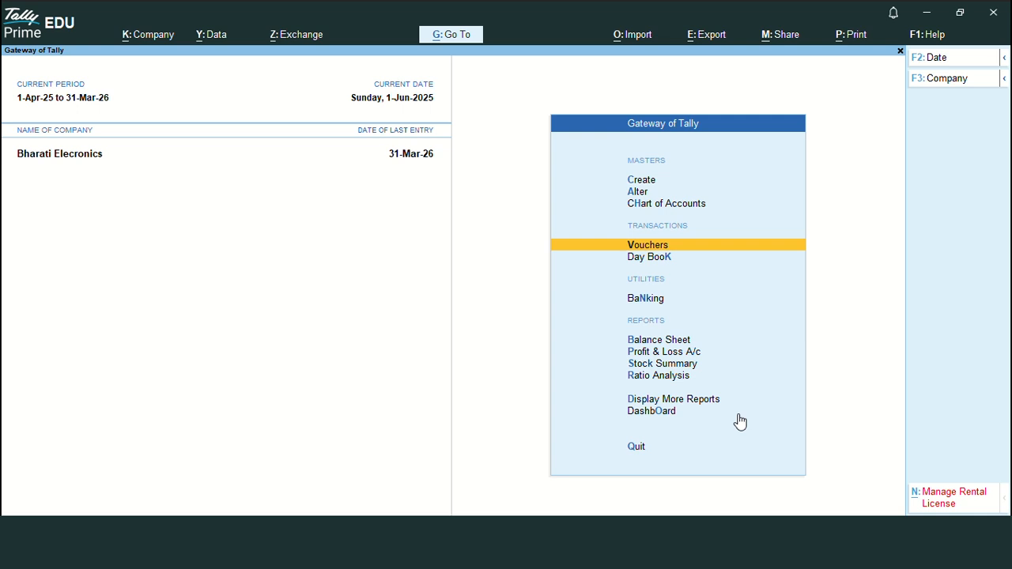
{"action": "key", "text": "Return"}
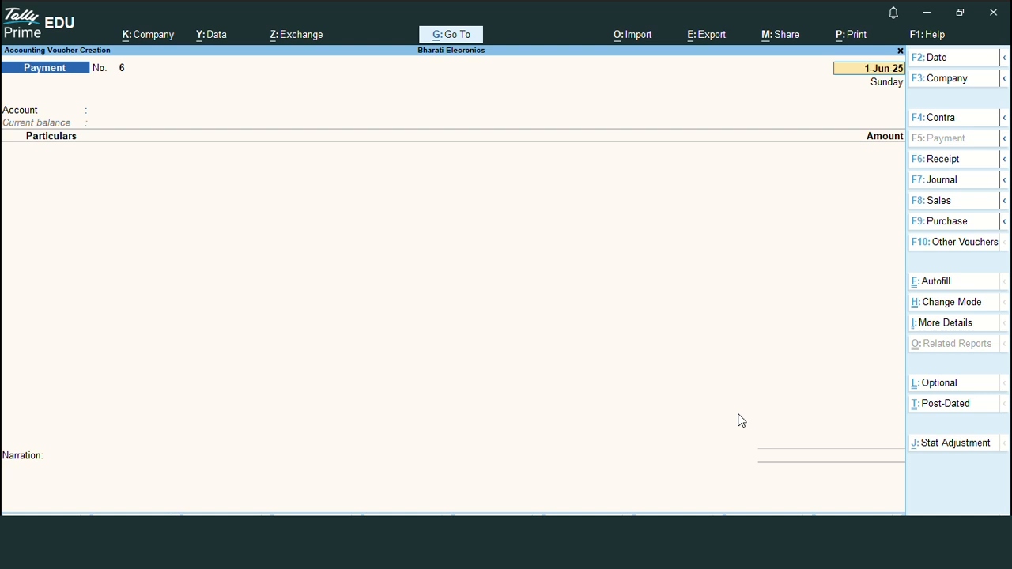
- Check the Payment Entry sheet in Excel and set the payment voucher's date in TallyPrime to 1-May-25
{"action": "key", "text": "alt+Tab"}
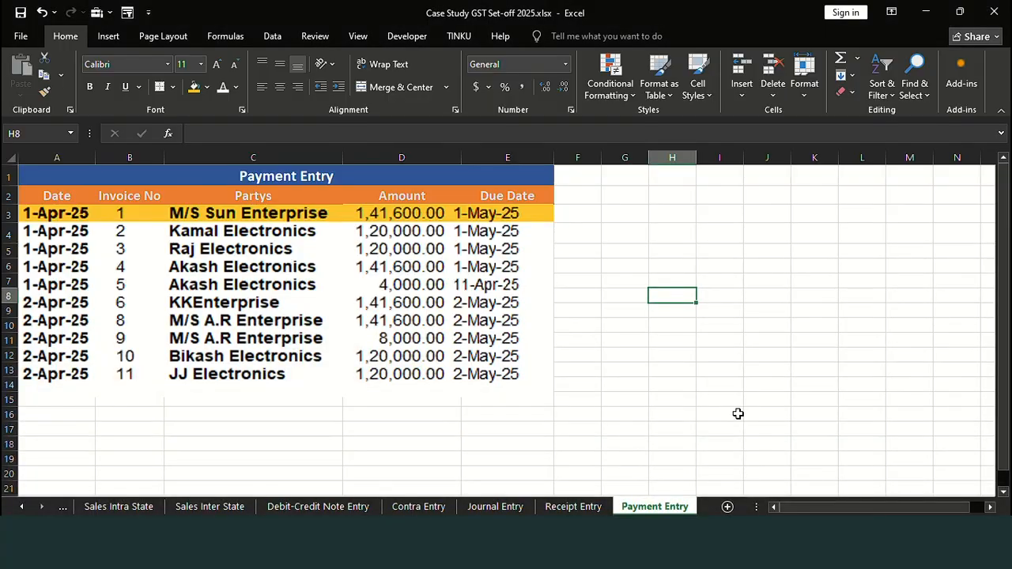
{"action": "key", "text": "alt+Tab"}
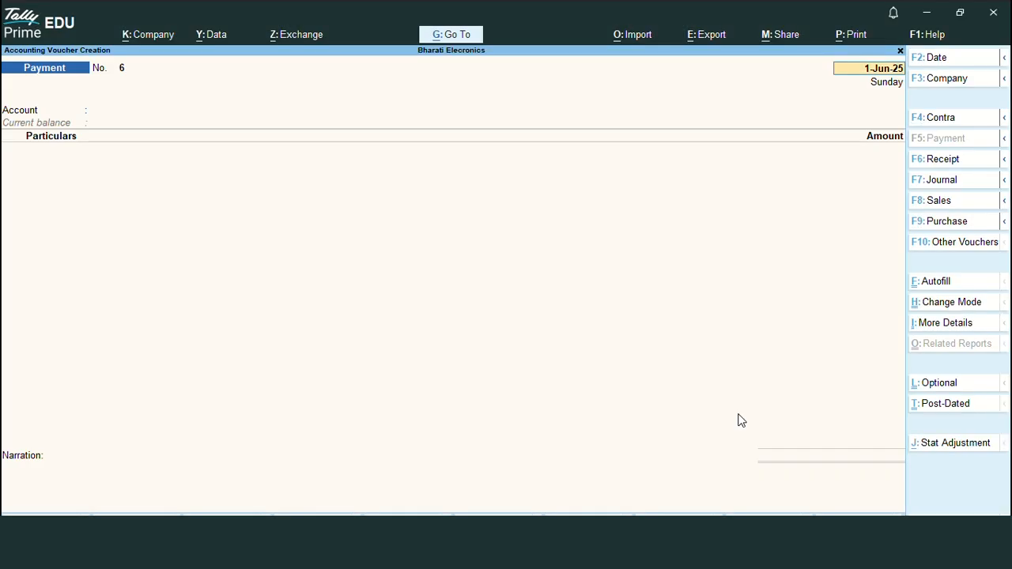
{"action": "key", "text": "F2"}
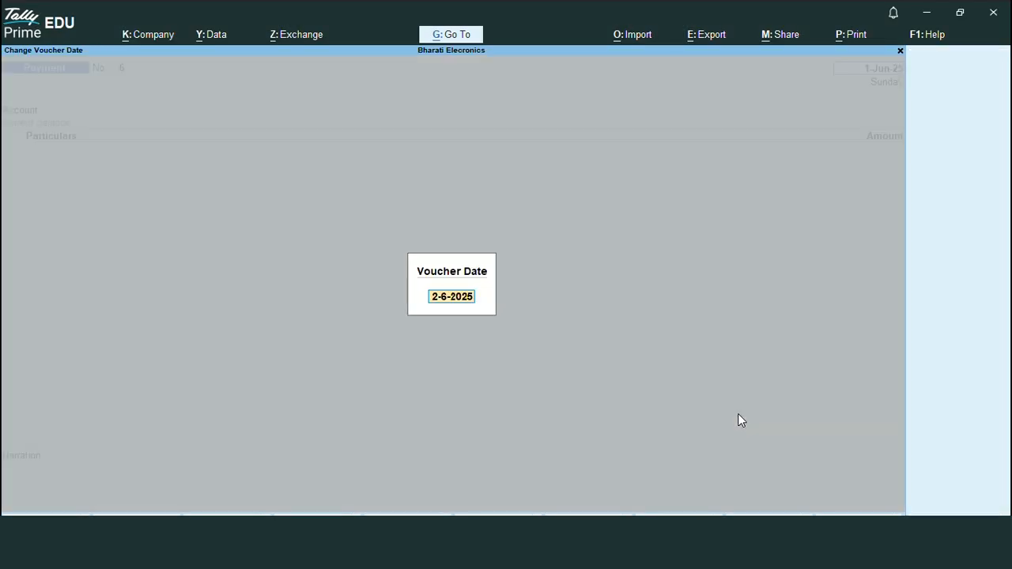
{"action": "type", "text": "1-5"}
{"action": "key", "text": "Return"}
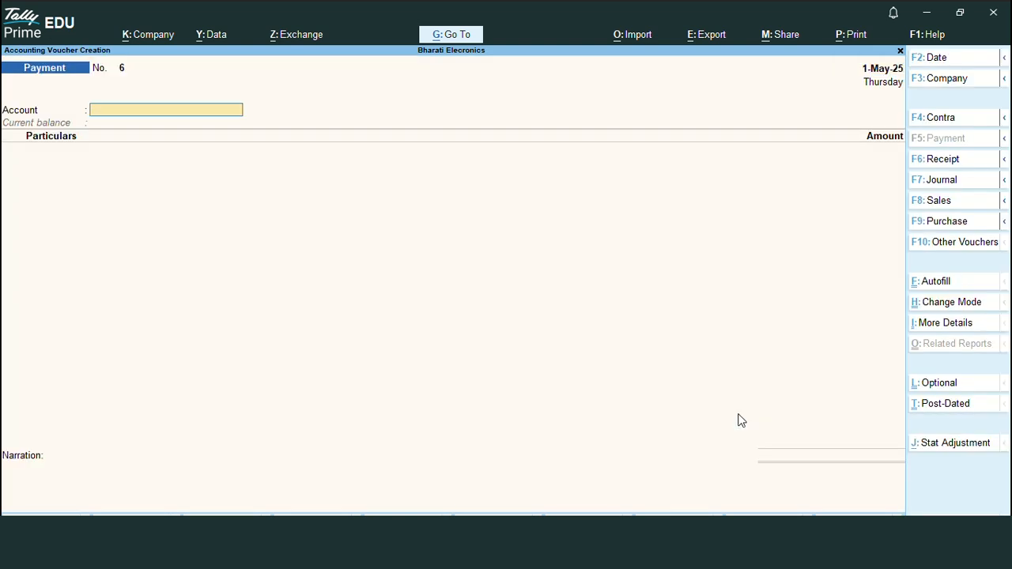
- Select Axis Bank as the payment account and accept its party details
{"action": "type", "text": "A"}
{"action": "key", "text": "Return"}
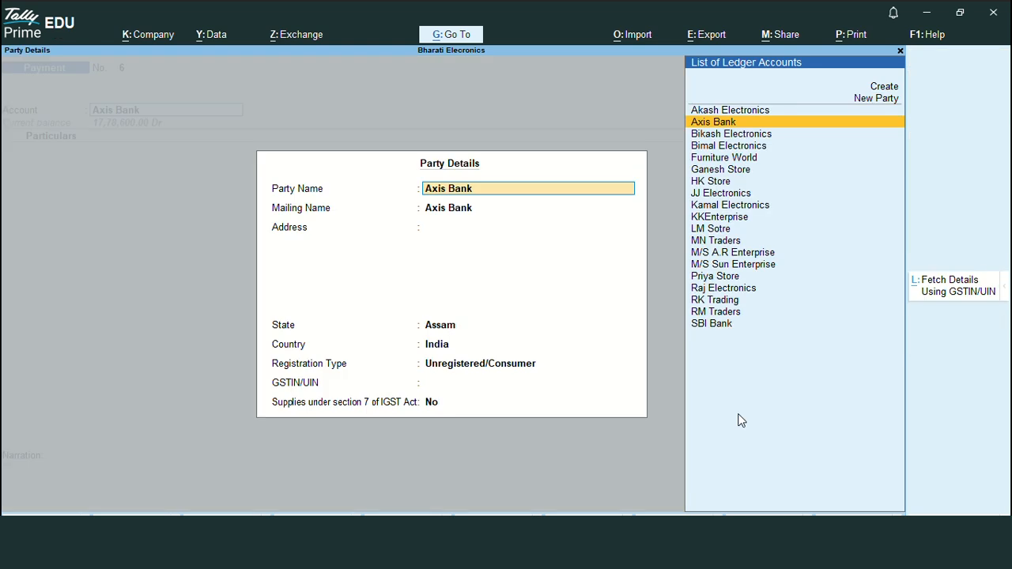
{"action": "key", "text": "ctrl+a"}
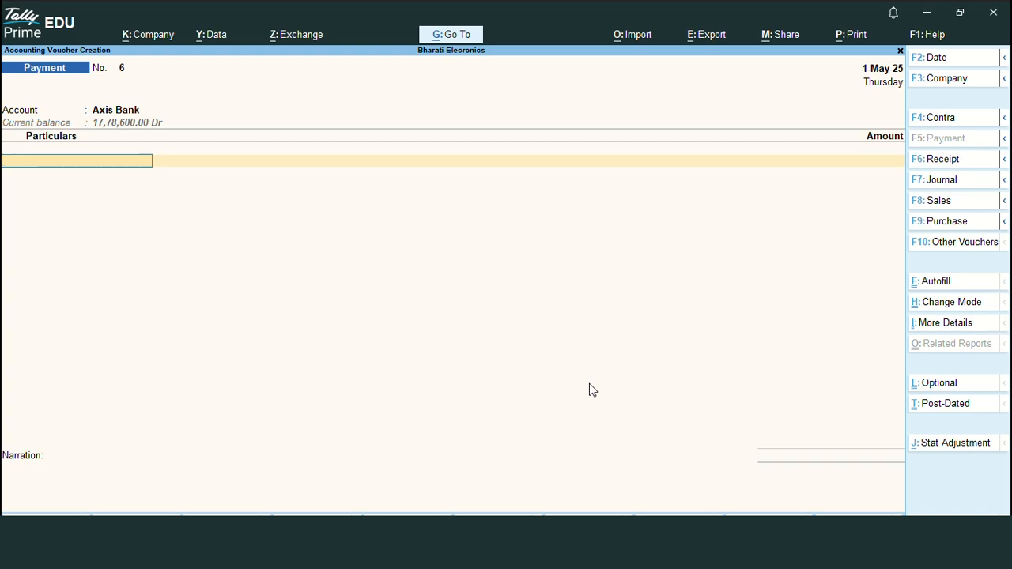
- Check the party in the Excel sheet, then enter M/S Sun Enterprise in the payment voucher with an amount of 1,13,280.00
{"action": "key", "text": "alt+Tab"}
{"action": "key", "text": "alt+Tab"}
{"action": "type", "text": "Ms"}
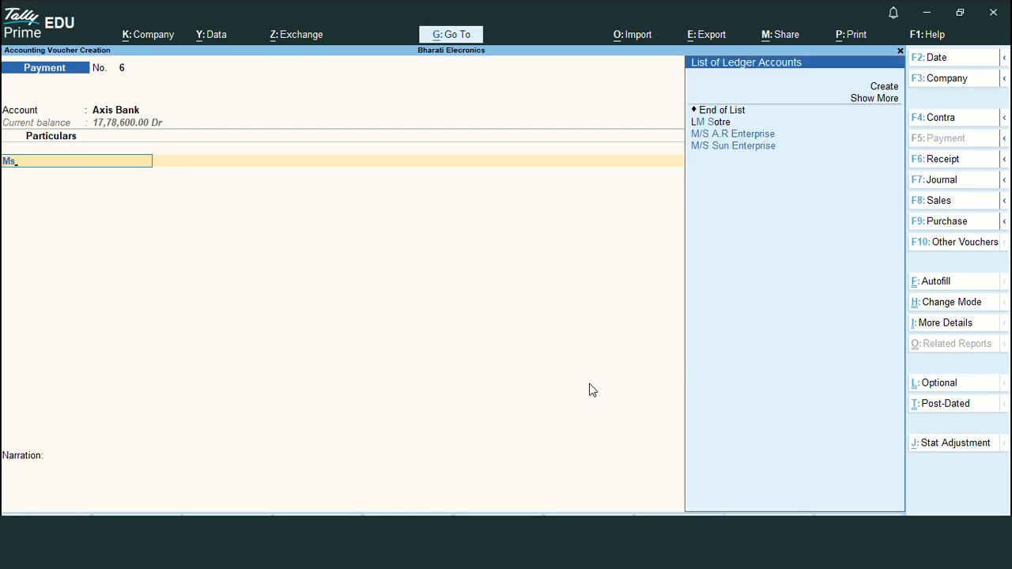
{"action": "key", "text": "Down"}
{"action": "key", "text": "Down"}
{"action": "key", "text": "Down"}
{"action": "key", "text": "Return"}
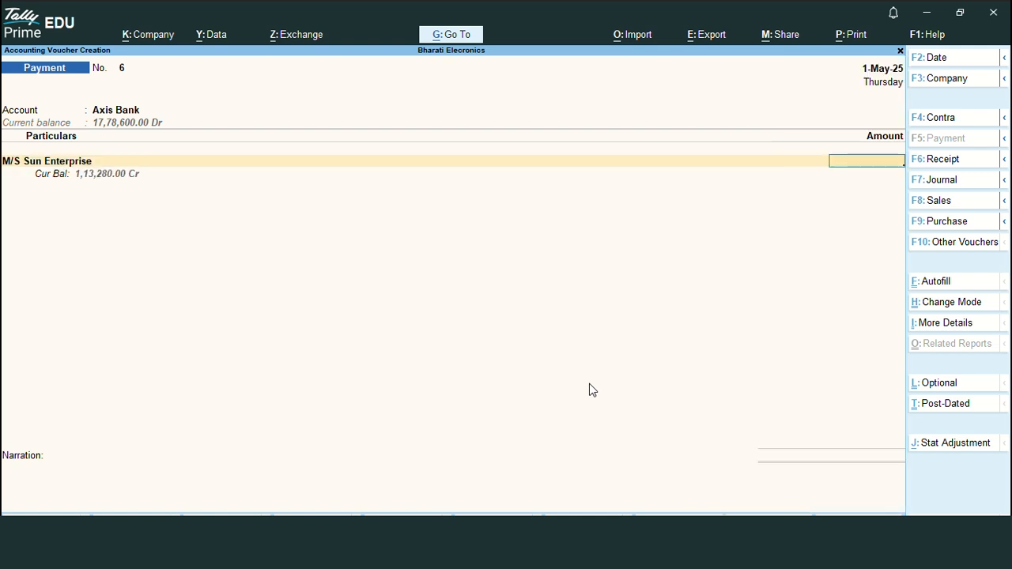
{"action": "type", "text": "113280"}
{"action": "key", "text": "Return"}
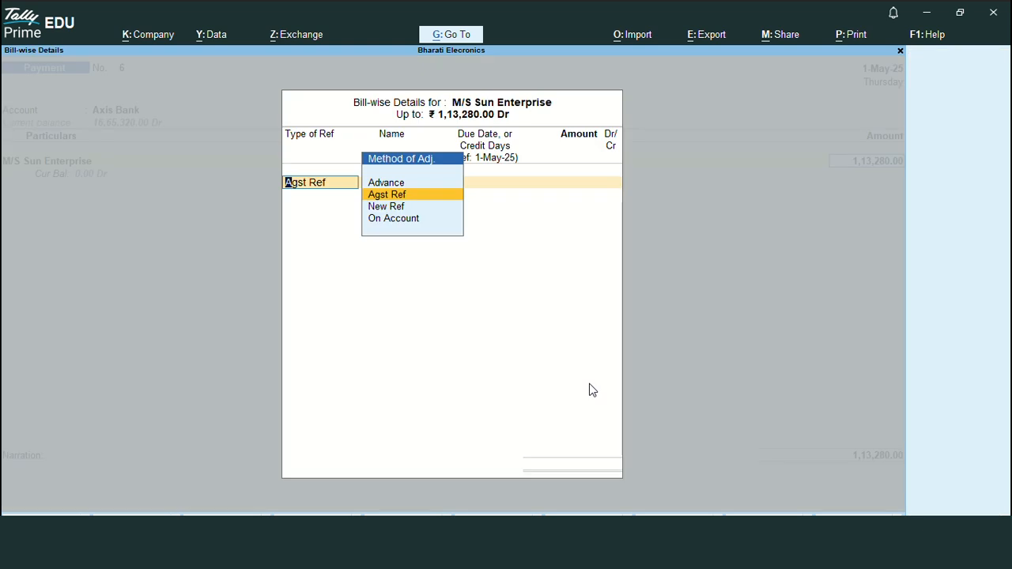
- Allocate the full M/S Sun Enterprise payment as Agst Ref against bill 1
{"action": "key", "text": "Return"}
{"action": "key", "text": "Return"}
{"action": "key", "text": "Return"}
{"action": "key", "text": "Return"}
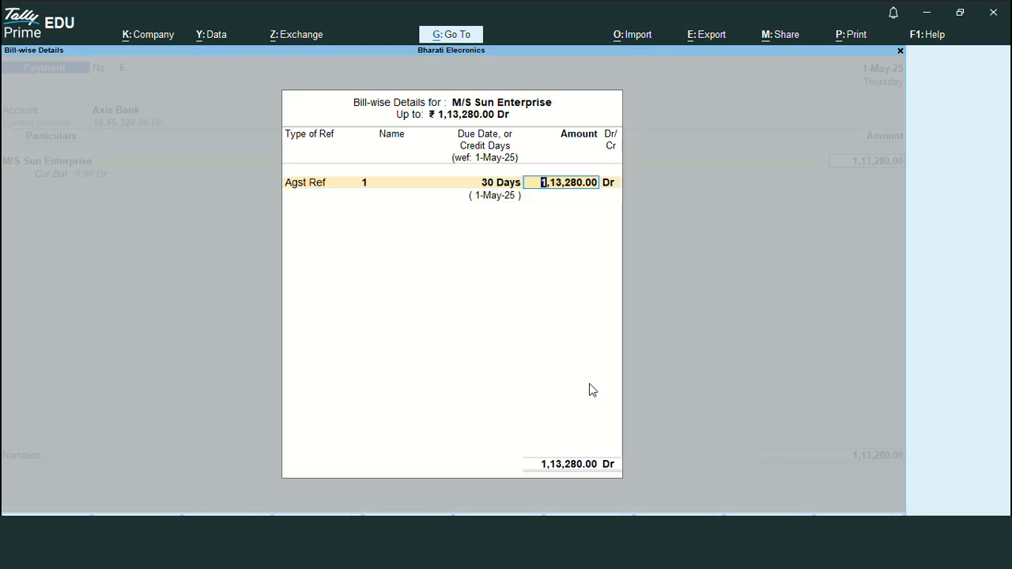
{"action": "key", "text": "Return"}
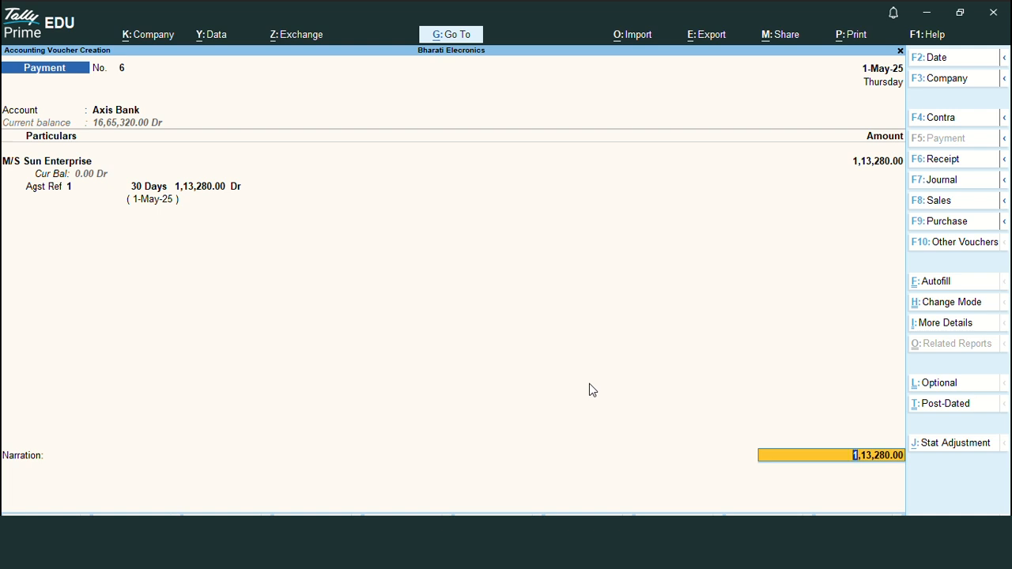
- Leave the narration blank and save the M/S Sun Enterprise payment voucher
{"action": "key", "text": "Return"}
{"action": "key", "text": "ctrl+a"}
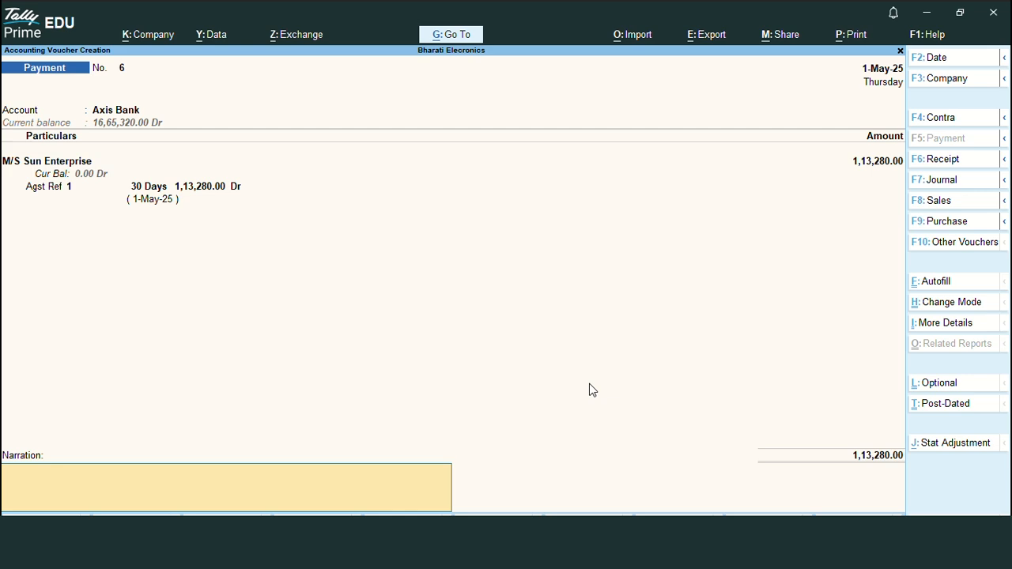
{"action": "key", "text": "Return"}
{"action": "key", "text": "Return"}
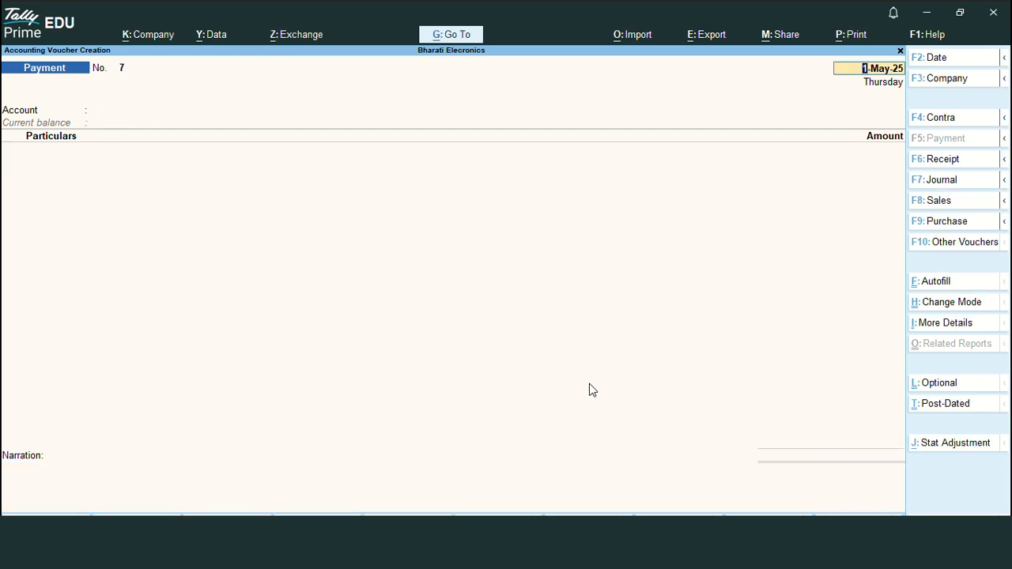
- Check the next payment in the Excel sheet, then set Axis Bank as the account of the new payment voucher dated 1-May-25
{"action": "key", "text": "alt+Tab"}
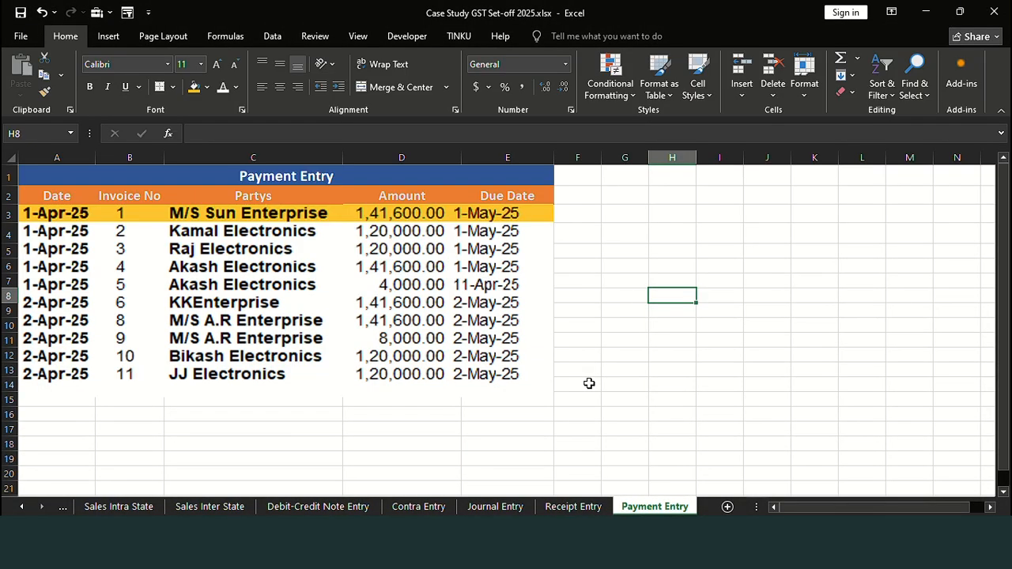
{"action": "key", "text": "alt+Tab"}
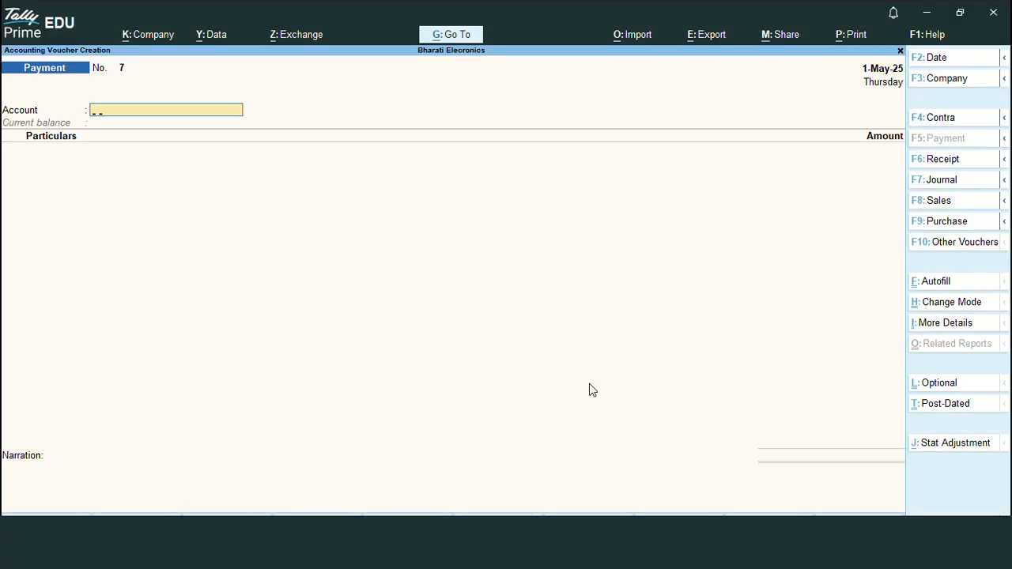
{"action": "type", "text": "a"}
{"action": "key", "text": "Return"}
{"action": "key", "text": "Return"}
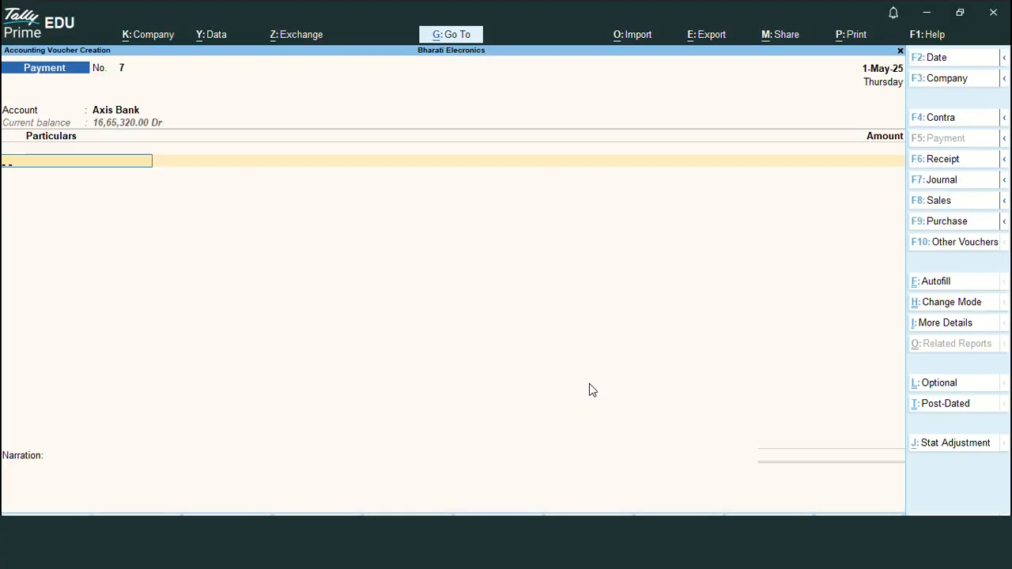
- Enter Kamal Electronics in the payment voucher with an amount of 1,20,000.00
{"action": "key", "text": "Return"}
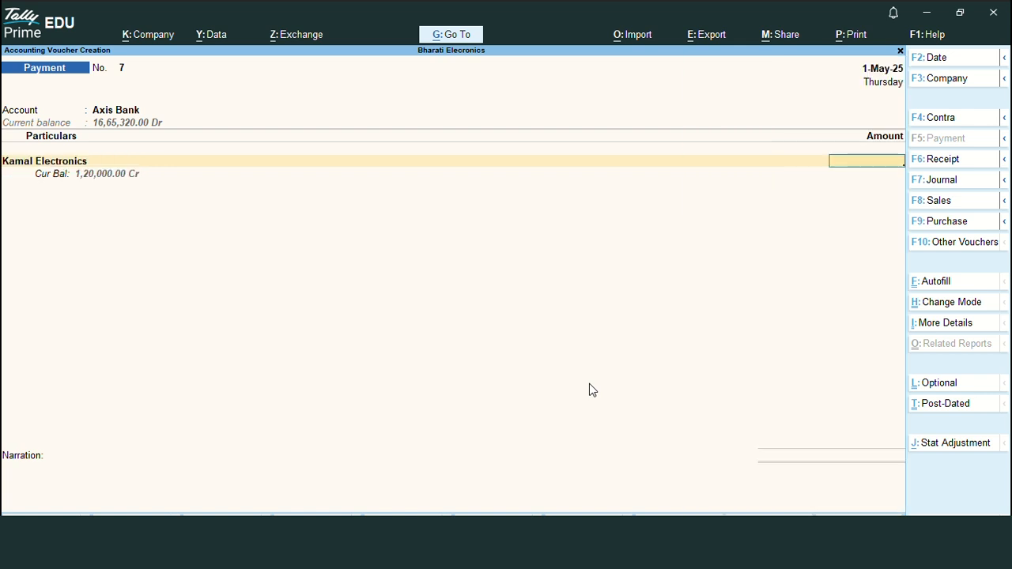
{"action": "type", "text": "120000"}
{"action": "key", "text": "Return"}
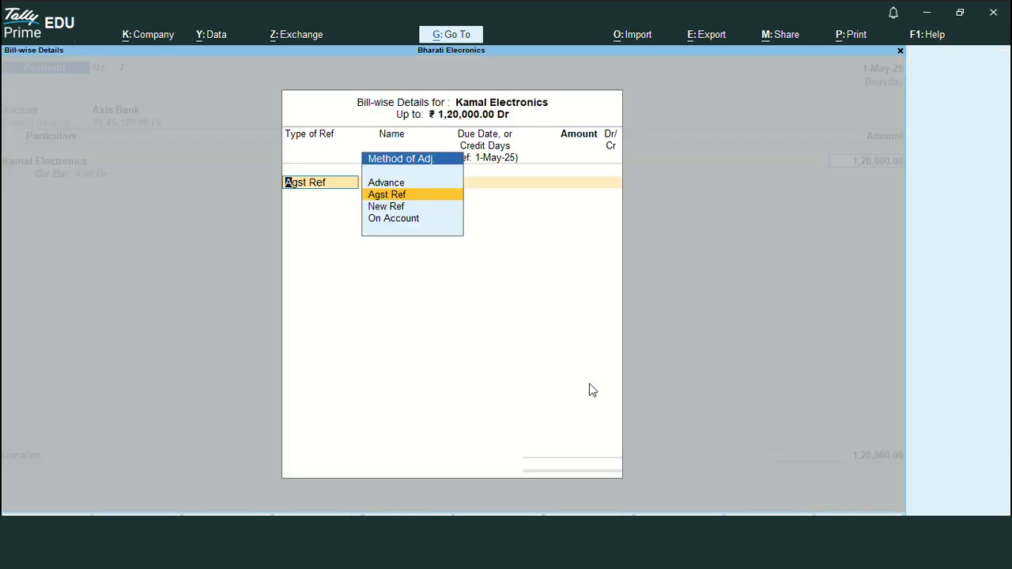
- Allocate the full Kamal Electronics payment as Agst Ref against bill 2 and save the voucher
{"action": "key", "text": "Return"}
{"action": "key", "text": "Return"}
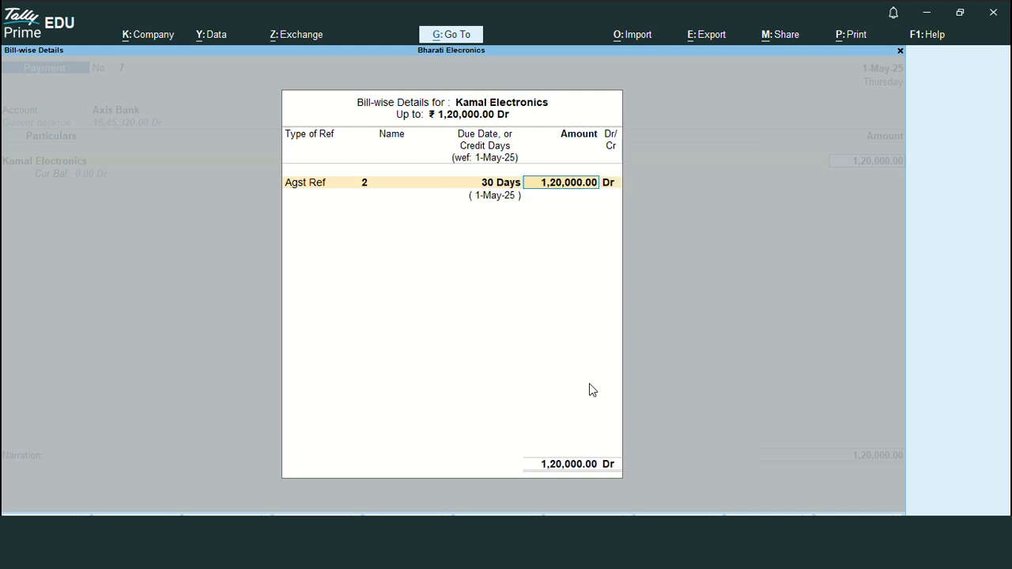
{"action": "key", "text": "Return"}
{"action": "key", "text": "Return"}
{"action": "key", "text": "Return"}
{"action": "key", "text": "Return"}
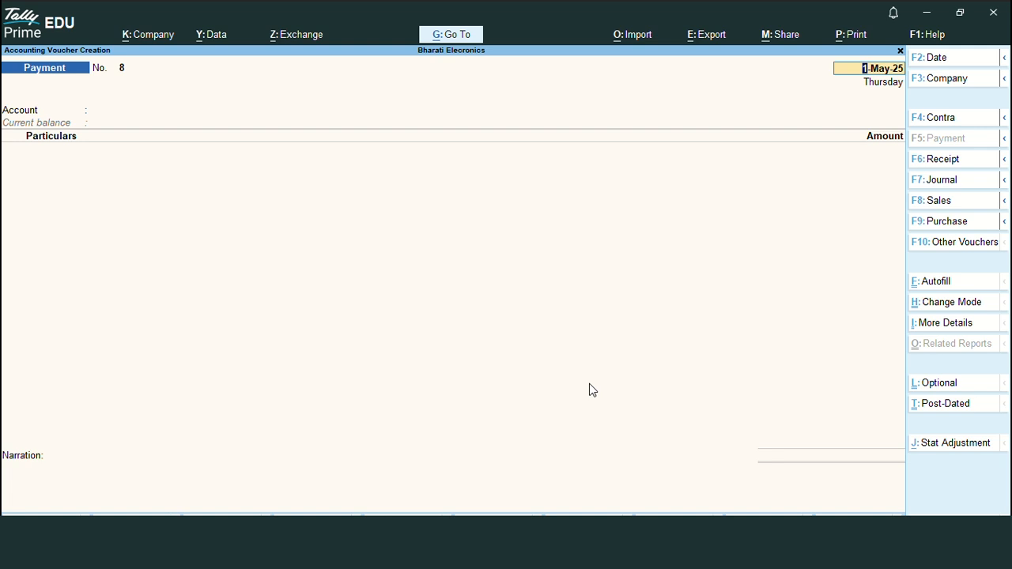
{"action": "key", "text": "BackSpace"}
{"action": "key", "text": "Escape"}
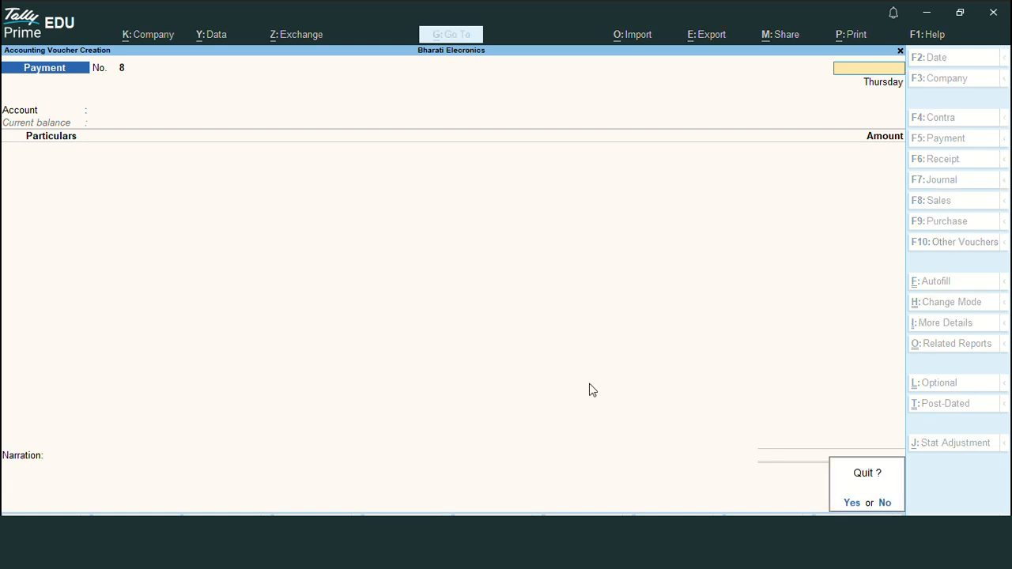
{"action": "key", "text": "y"}
{"action": "key", "text": "Return"}
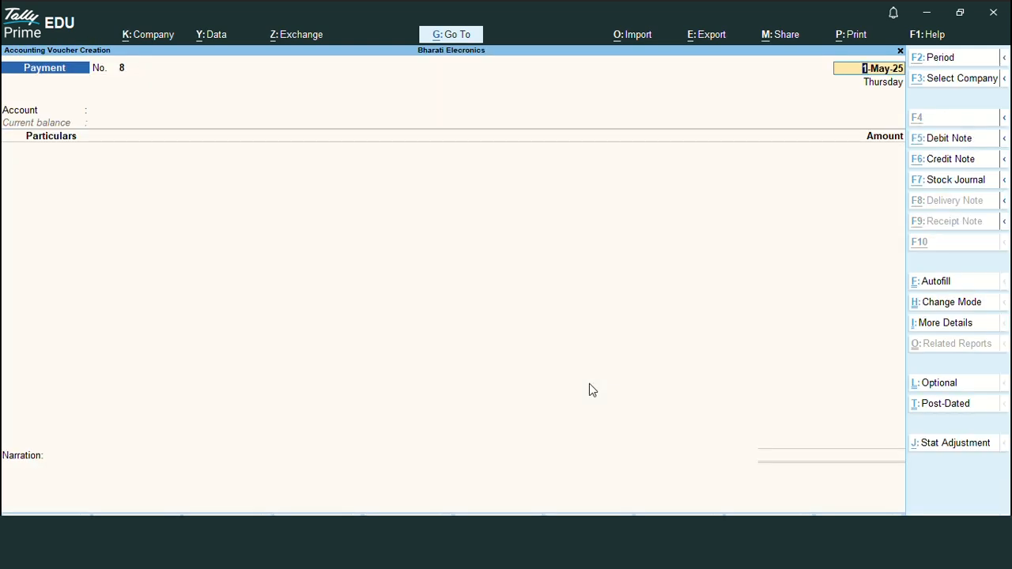
- Check the bill after Kamal Electronics in the Excel sheet, then set Axis Bank as the account of the new payment voucher dated 1-May-25
{"action": "key", "text": "alt+Tab"}
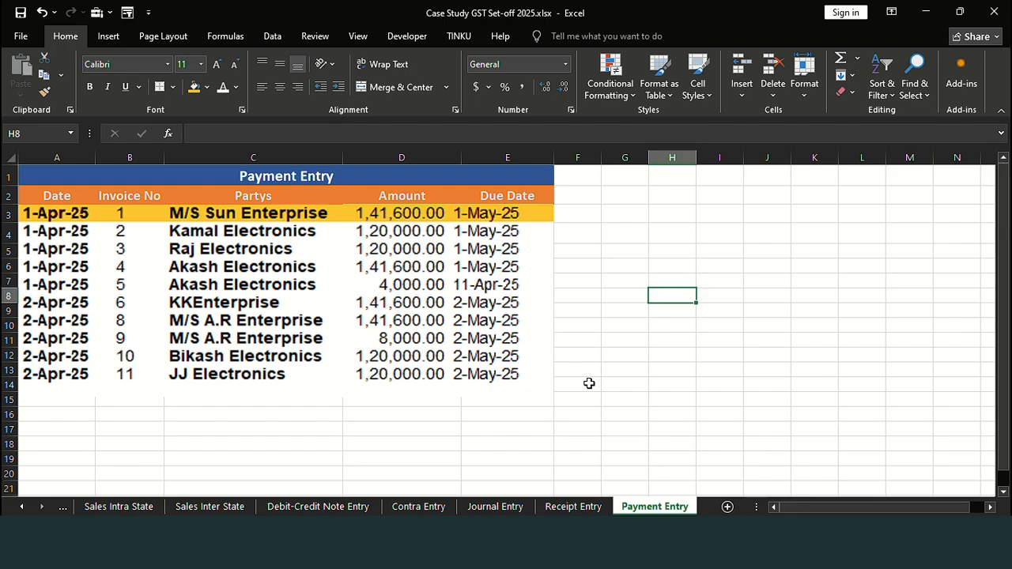
{"action": "key", "text": "alt+Tab"}
{"action": "key", "text": "Return"}
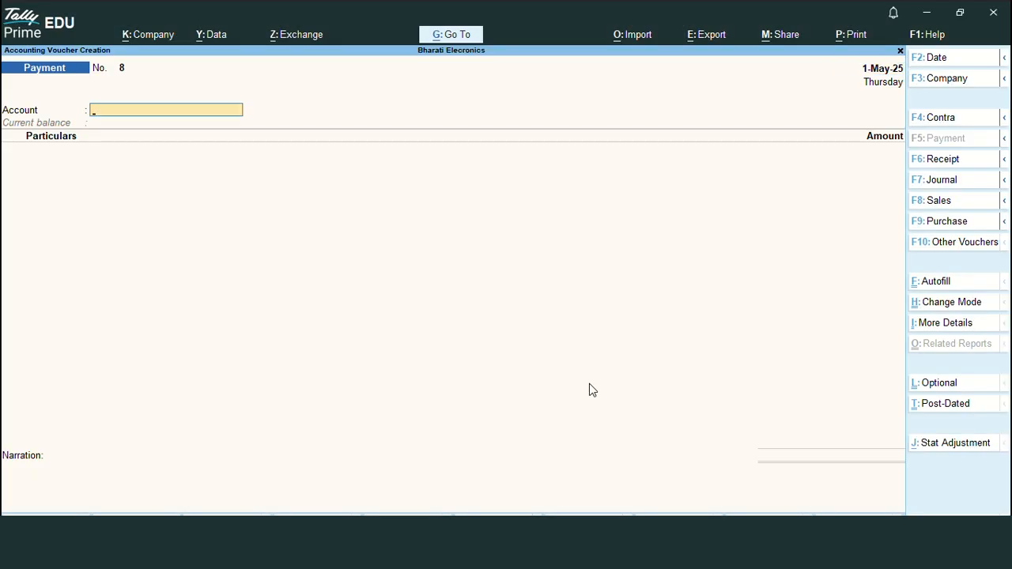
{"action": "type", "text": "A"}
{"action": "key", "text": "Return"}
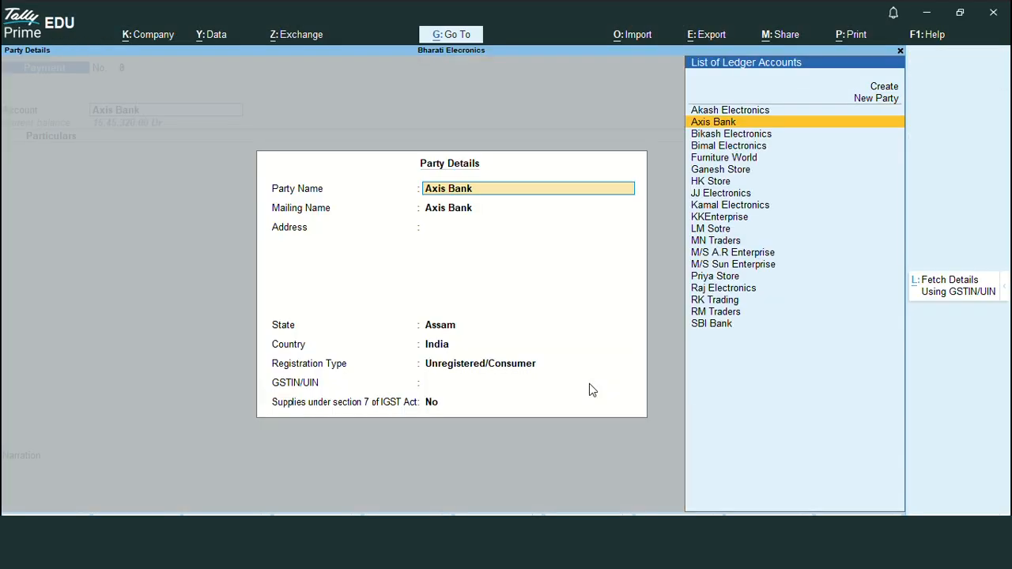
{"action": "key", "text": "ctrl+a"}
- Enter Raj Electronics in the payment voucher with an amount of 1,20,000.00
{"action": "type", "text": "R"}
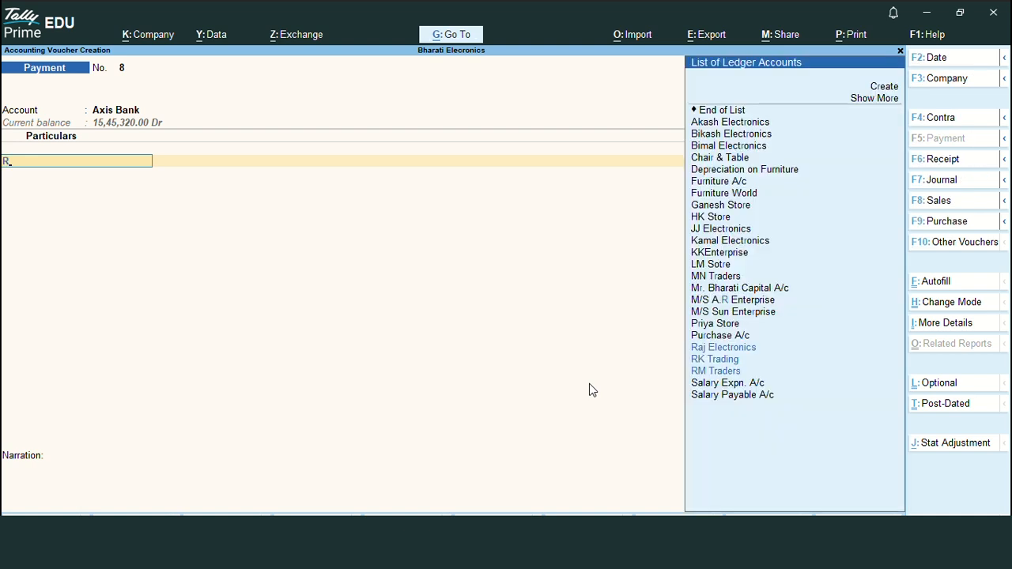
{"action": "key", "text": "Down"}
{"action": "key", "text": "Up"}
{"action": "key", "text": "Return"}
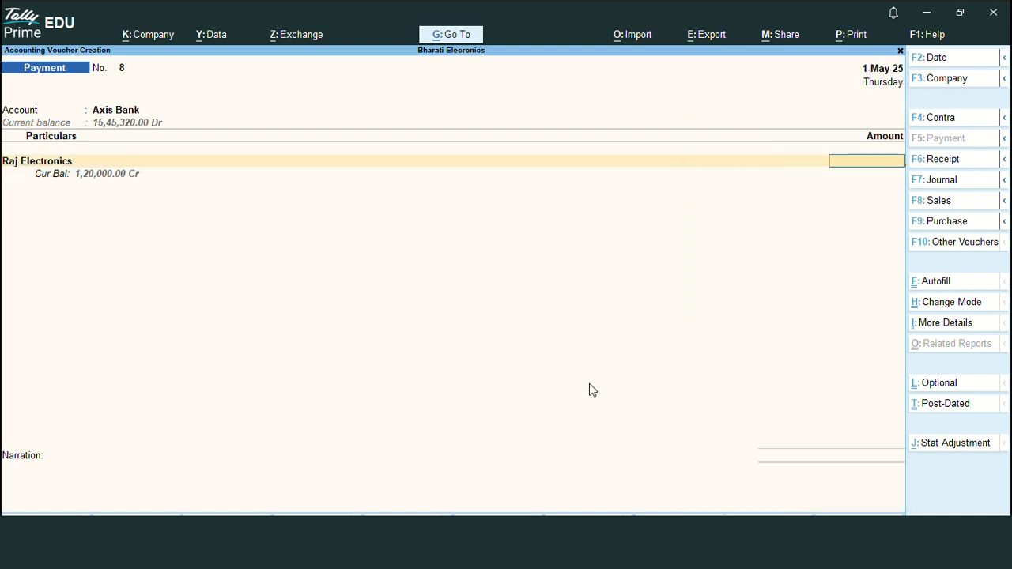
{"action": "type", "text": "120000"}
{"action": "key", "text": "Return"}
- Allocate the full Raj Electronics payment as Agst Ref against bill 3 and save the voucher
{"action": "key", "text": "Return"}
{"action": "key", "text": "Return"}
{"action": "key", "text": "Return"}
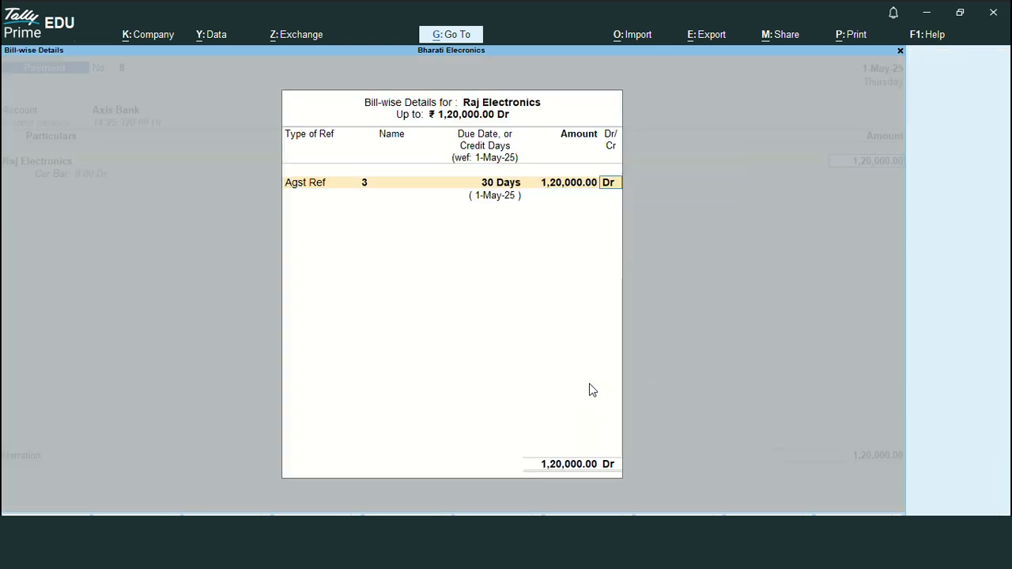
{"action": "key", "text": "Return"}
{"action": "key", "text": "Return"}
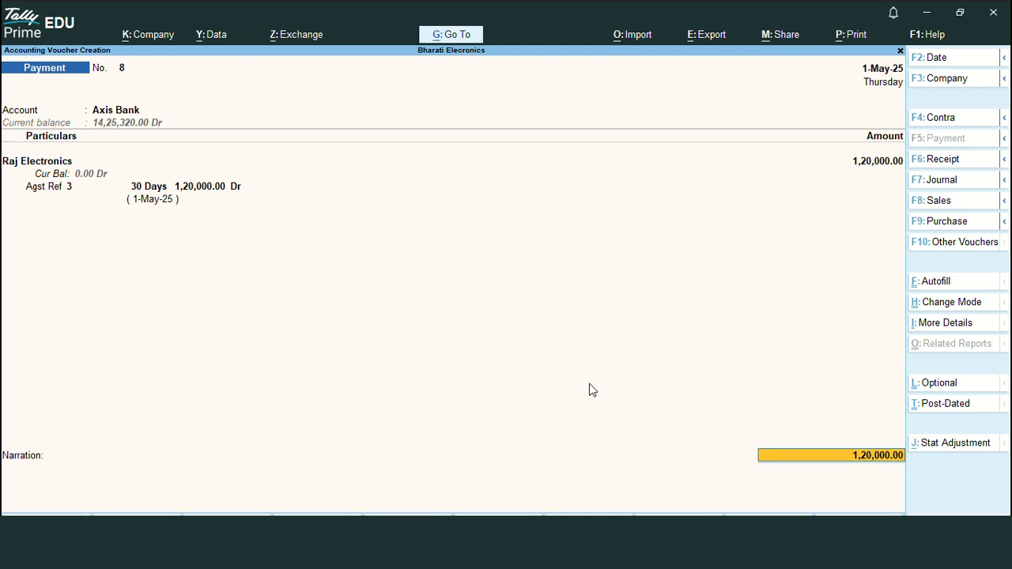
{"action": "key", "text": "Return"}
- Check the bills after Raj Electronics in the Excel sheet, then set Axis Bank as the account of the new payment voucher dated 1-May-25
{"action": "key", "text": "alt+Tab"}
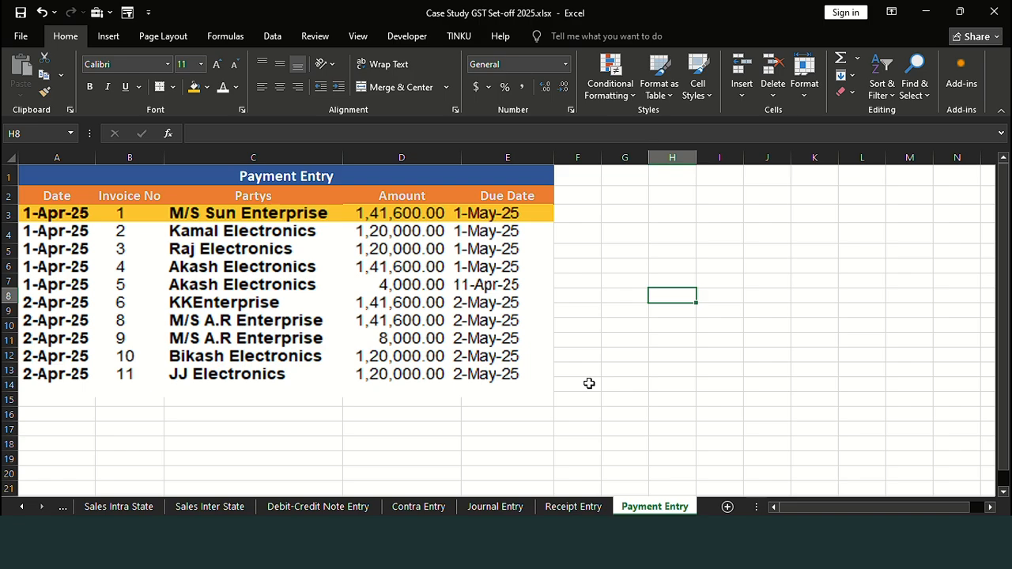
{"action": "key", "text": "alt+Tab"}
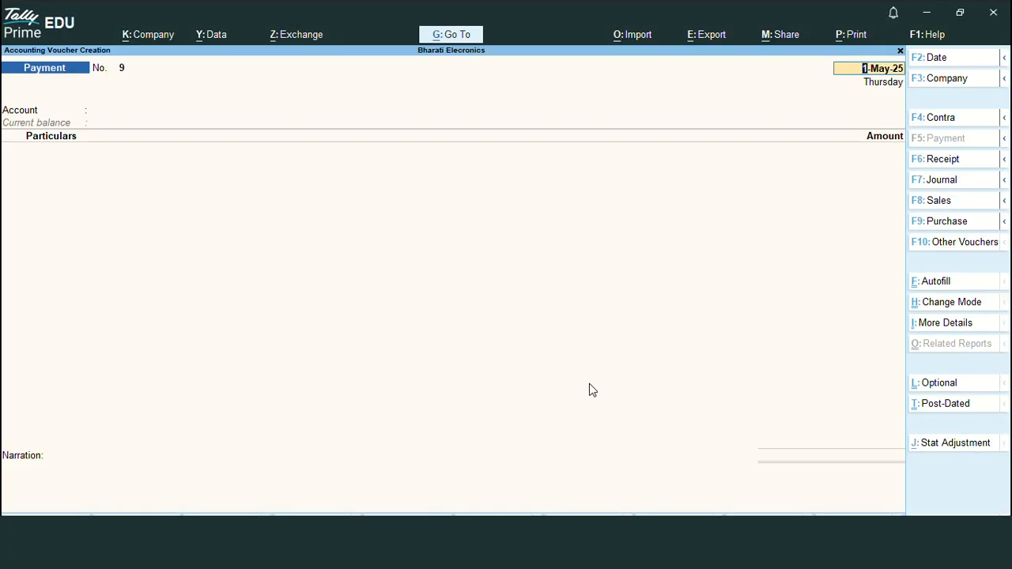
{"action": "key", "text": "Return"}
{"action": "type", "text": "a"}
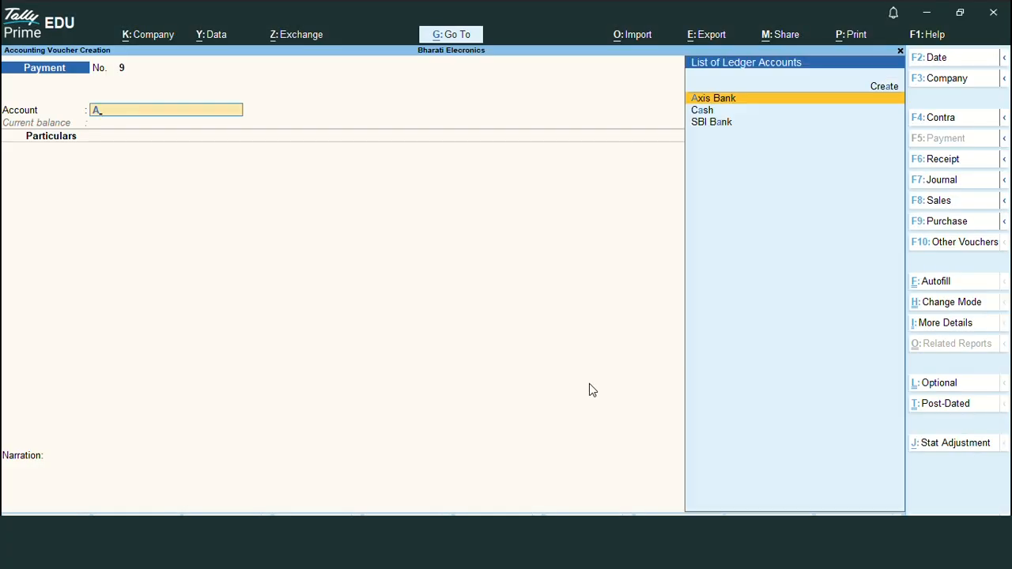
{"action": "key", "text": "Return"}
{"action": "key", "text": "Return"}
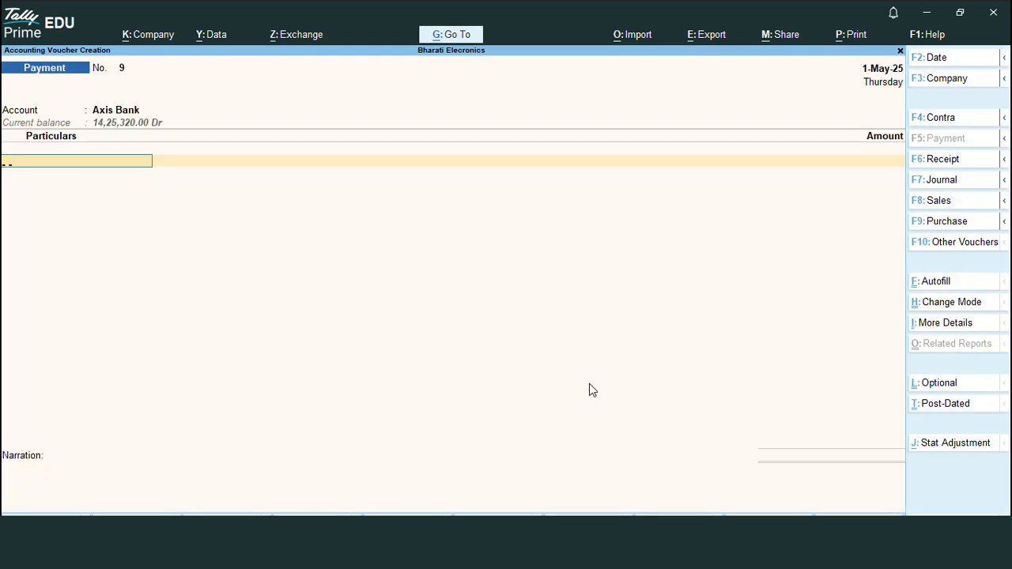
- Enter Akash Electronics in the payment voucher with an amount of 1,45,600.00
{"action": "type", "text": "a"}
{"action": "key", "text": "Return"}
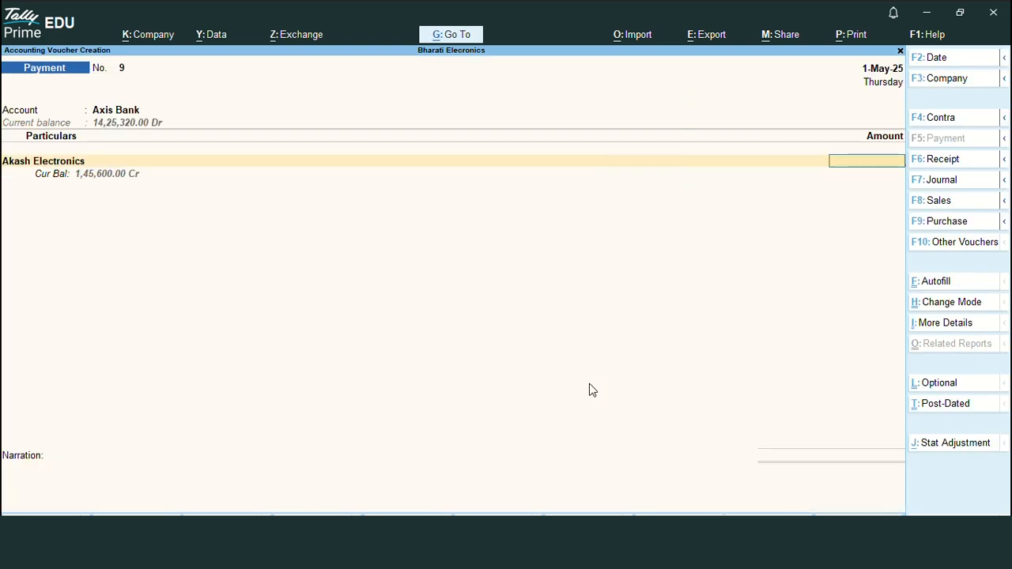
{"action": "type", "text": "1,4"}
{"action": "type", "text": "5,"}
{"action": "type", "text": "600"}
{"action": "key", "text": "Return"}
- Allocate the Akash Electronics payment as Agst Ref, with 1,41,600.00 against bill 4 and 4,000.00 against bill 5
{"action": "key", "text": "Return"}
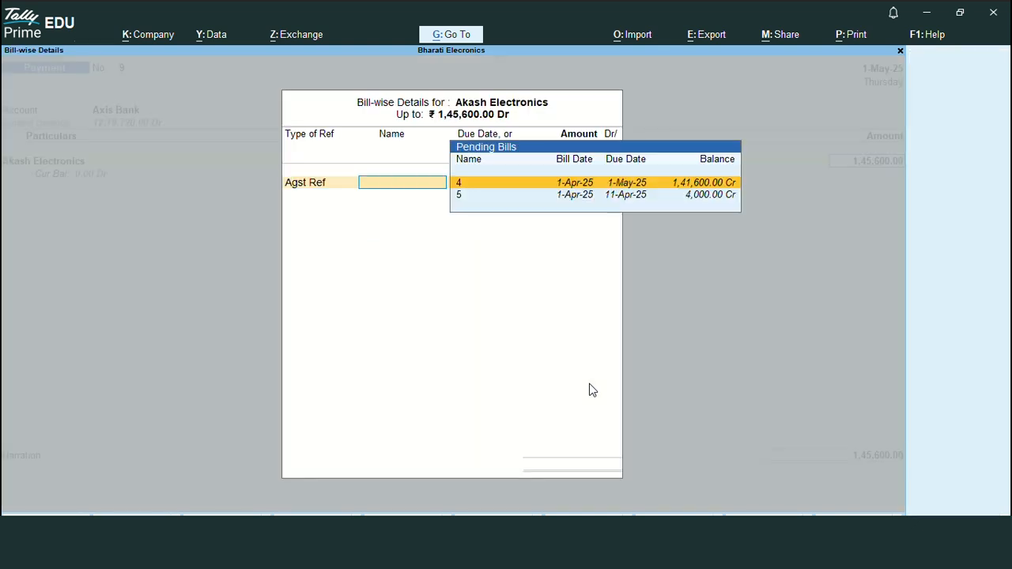
{"action": "key", "text": "Return"}
{"action": "key", "text": "Return"}
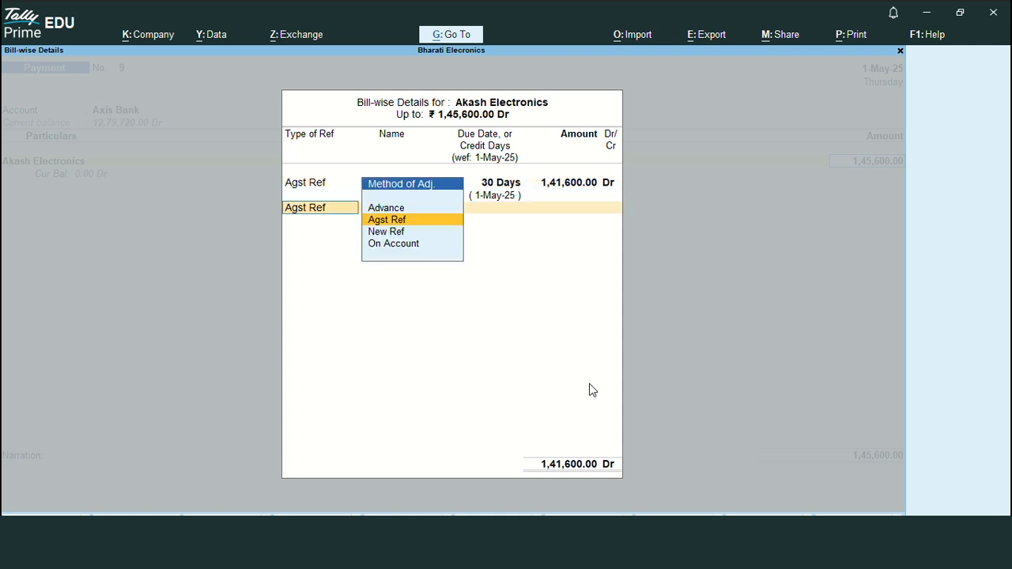
{"action": "key", "text": "Return"}
{"action": "key", "text": "Return"}
{"action": "key", "text": "Return"}
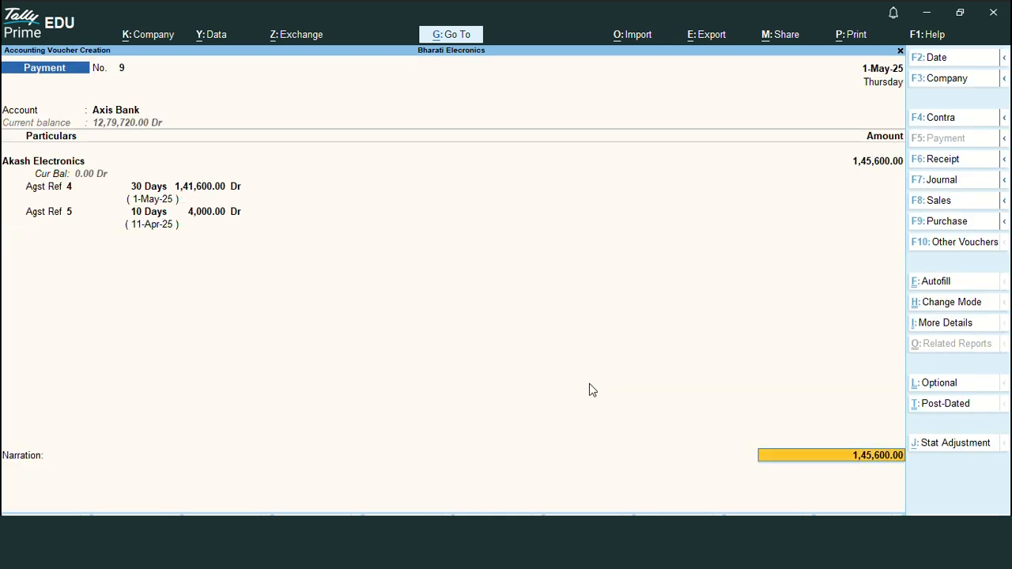
- Leave the narration blank and save the Akash Electronics payment voucher
{"action": "key", "text": "Return"}
{"action": "key", "text": "ctrl+a"}
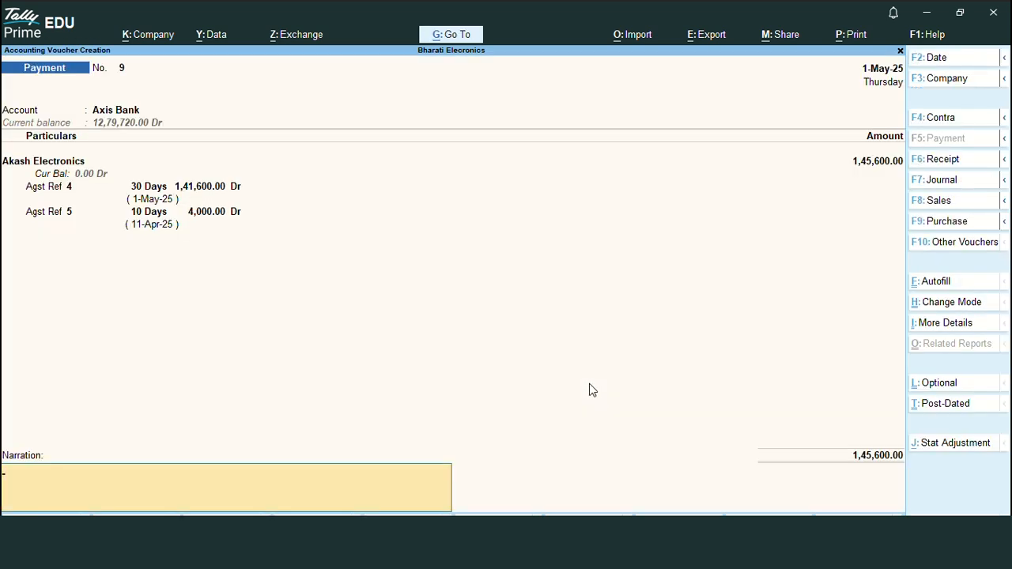
{"action": "key", "text": "Return"}
{"action": "key", "text": "Return"}
- Check the bill after Akash Electronics in the Excel sheet, then set Axis Bank as the account of the new payment voucher dated 1-May-25
{"action": "key", "text": "alt+Tab"}
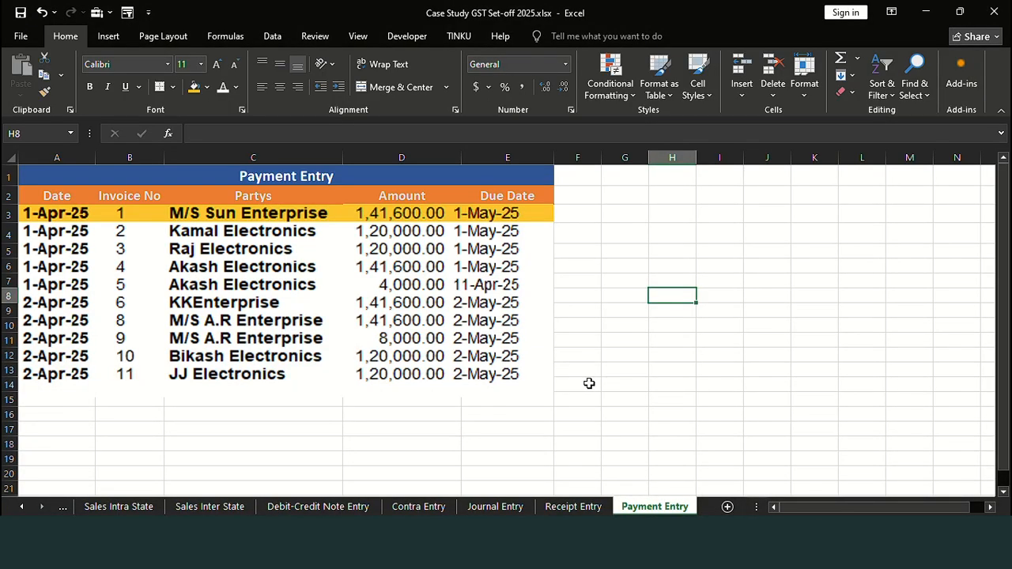
{"action": "key", "text": "alt+Tab"}
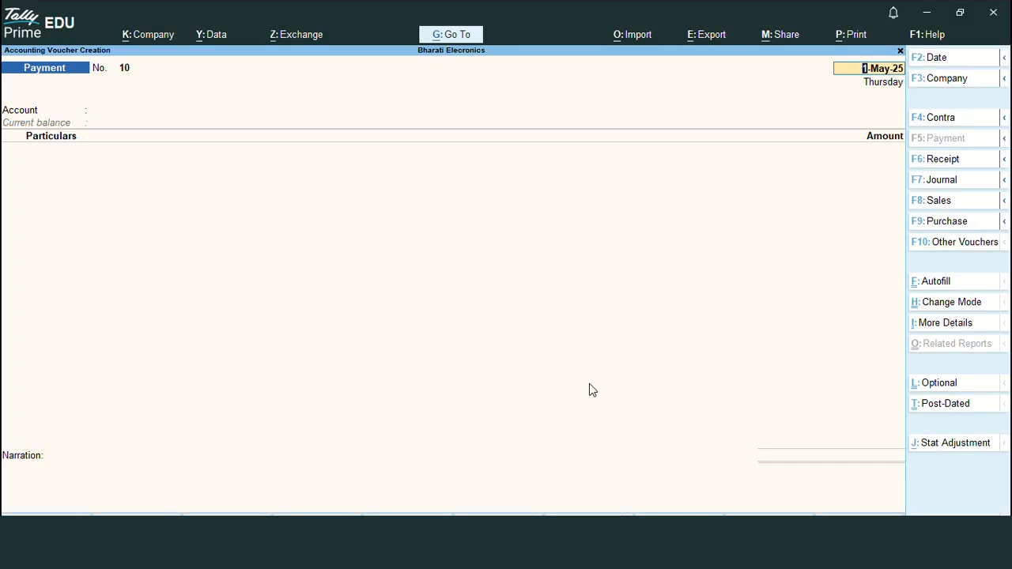
{"action": "type", "text": "a"}
{"action": "key", "text": "Return"}
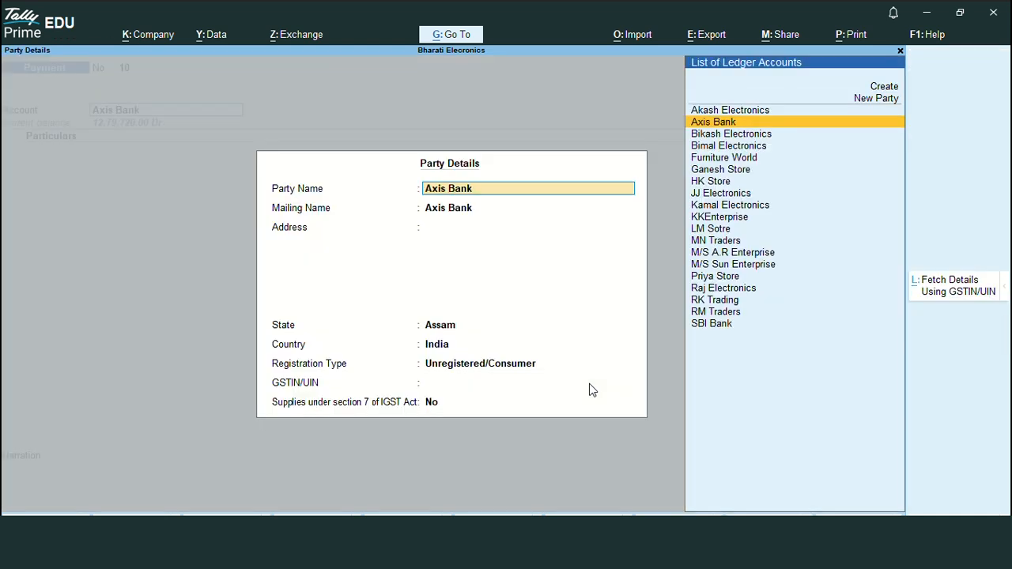
{"action": "key", "text": "Return"}
- Enter KKEnterprise in the payment voucher with an amount of 1,41,600.00
{"action": "type", "text": "kk"}
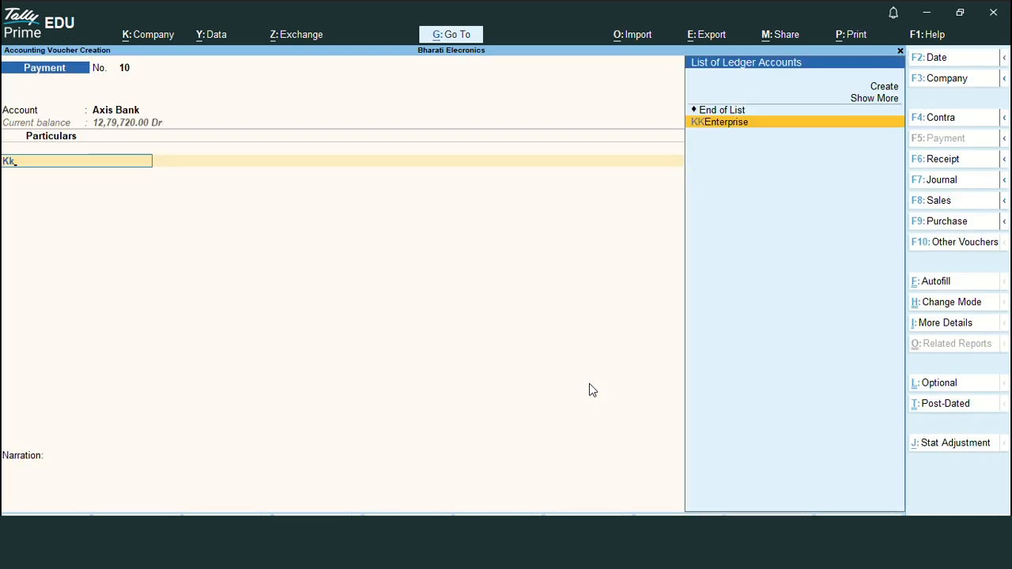
{"action": "key", "text": "Return"}
{"action": "type", "text": "1"}
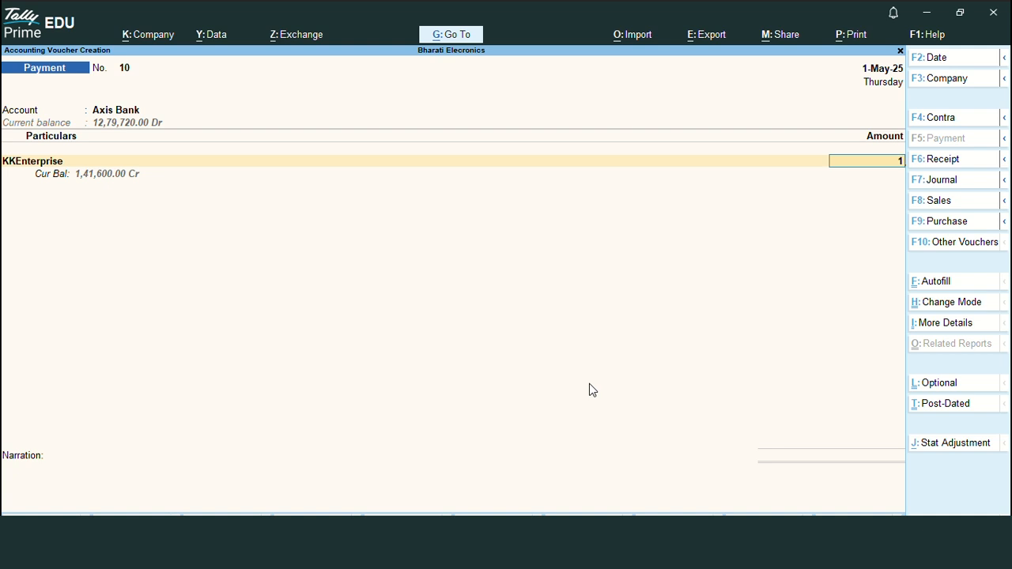
{"action": "type", "text": "41600"}
{"action": "key", "text": "Return"}
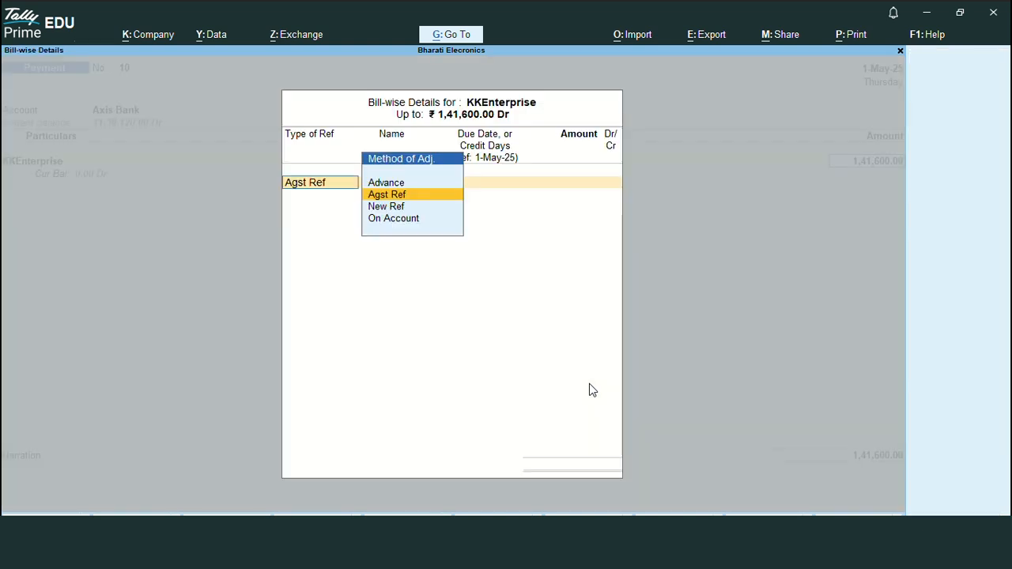
- Allocate the full KKEnterprise payment as Agst Ref against bill 6
{"action": "key", "text": "Return"}
{"action": "key", "text": "Return"}
{"action": "key", "text": "Return"}
{"action": "key", "text": "Return"}
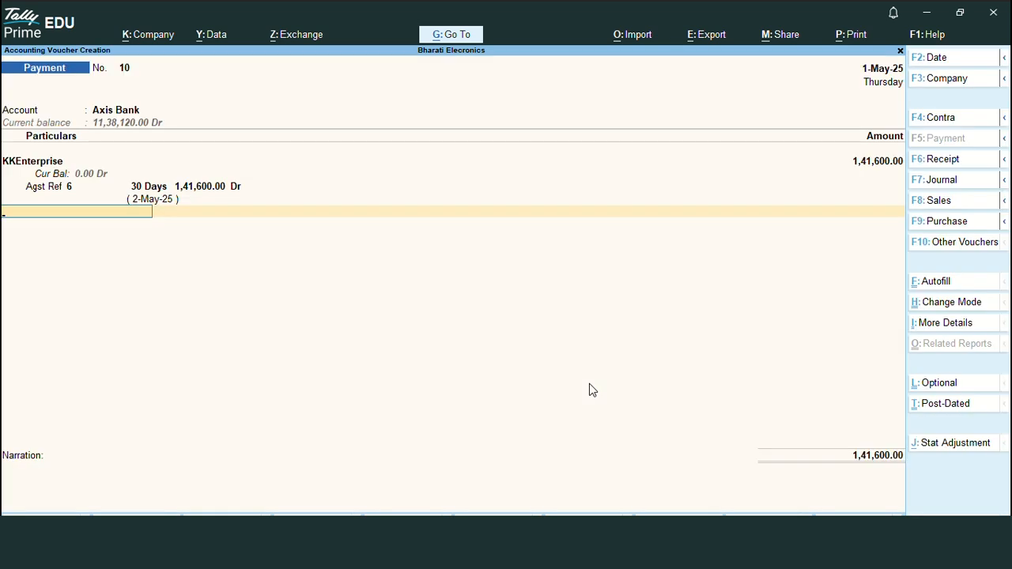
- Accept the Axis Bank allocation as a cheque for 1,41,600.00 dated 1-May-25 and save the KKEnterprise payment voucher
{"action": "key", "text": "Return"}
{"action": "key", "text": "Return"}
{"action": "key", "text": "Return"}
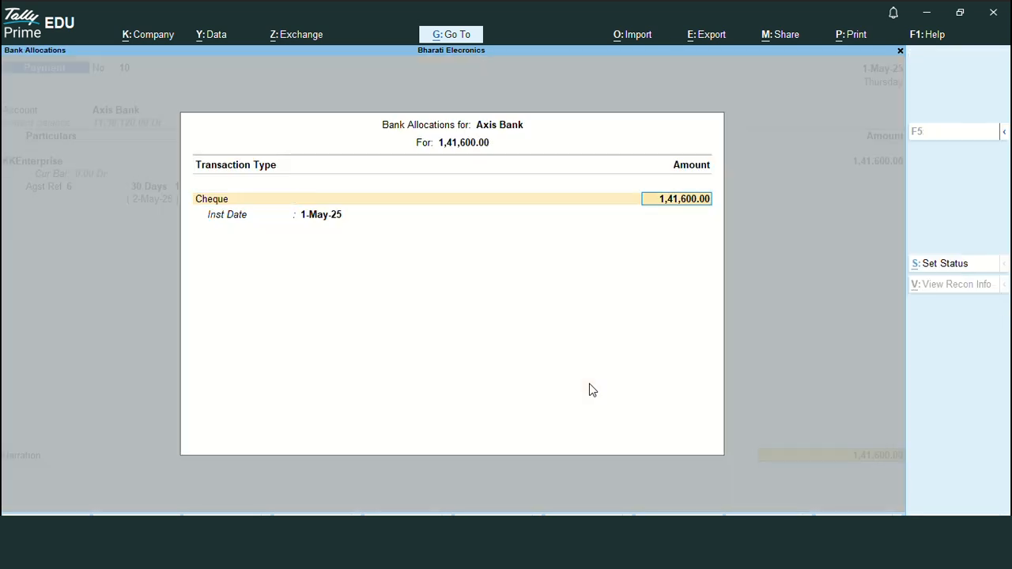
{"action": "key", "text": "Return"}
{"action": "key", "text": "ctrl+a"}
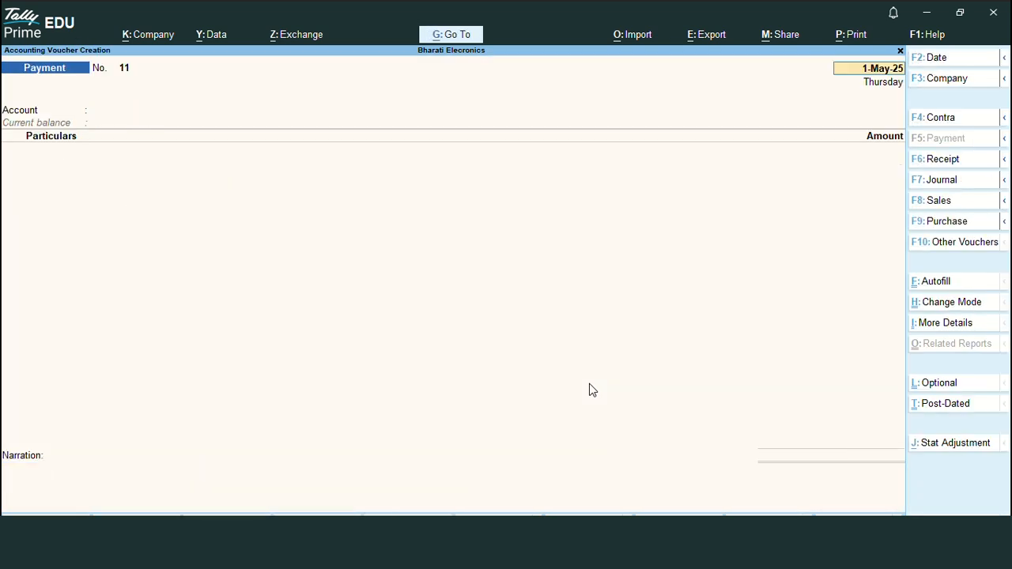
- Check the bills after KKEnterprise in the Excel sheet, then set Axis Bank as the account of the new payment voucher dated 1-May-25
{"action": "key", "text": "alt+Tab"}
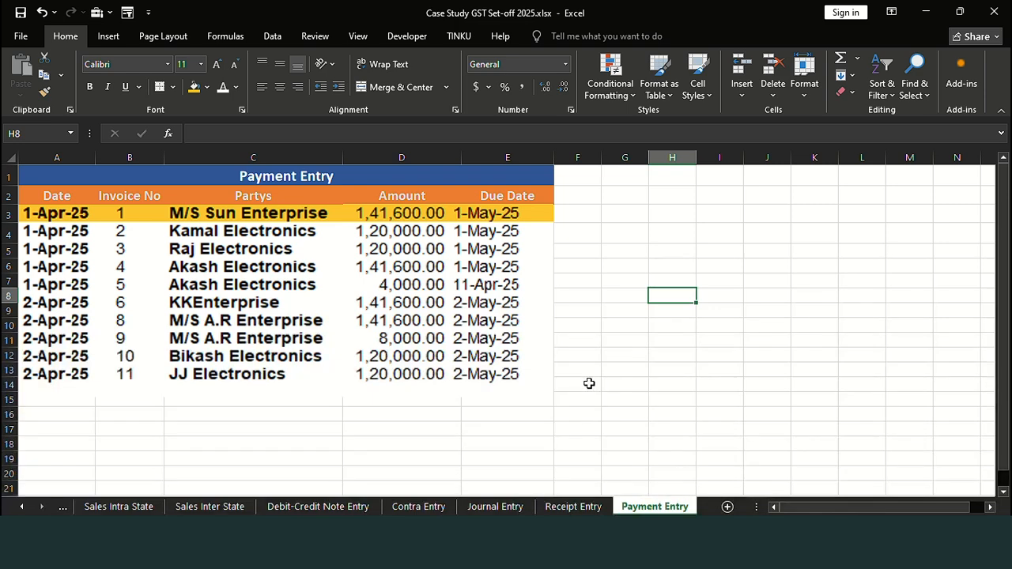
{"action": "key", "text": "alt+Tab"}
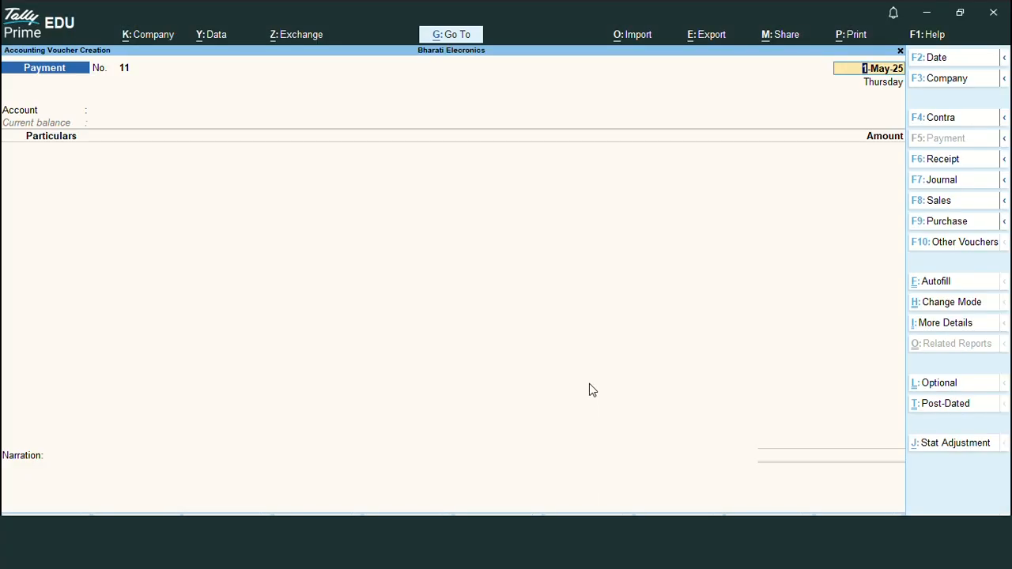
{"action": "key", "text": "Return"}
{"action": "type", "text": "A"}
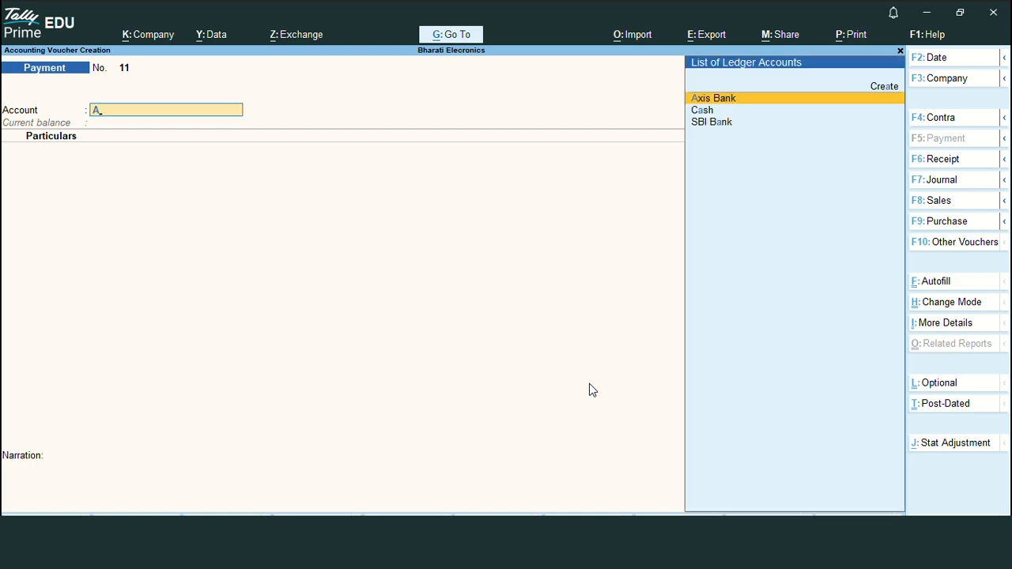
{"action": "key", "text": "Return"}
{"action": "key", "text": "ctrl+a"}
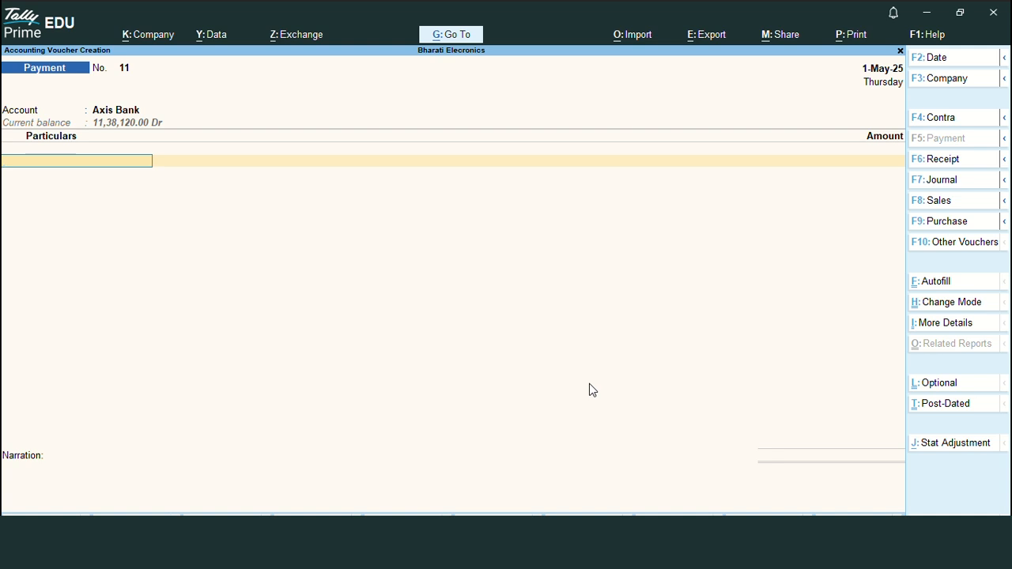
- Check the next party in the Excel sheet, then enter M/S A.R Enterprise in the payment voucher with an amount of 1,49,600.00
{"action": "key", "text": "alt+Tab"}
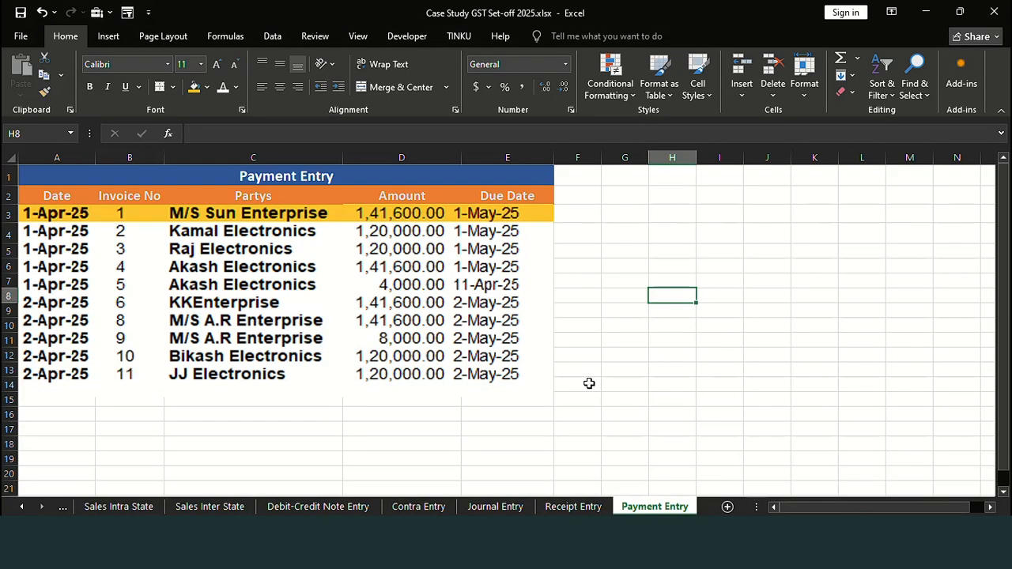
{"action": "key", "text": "alt+Tab"}
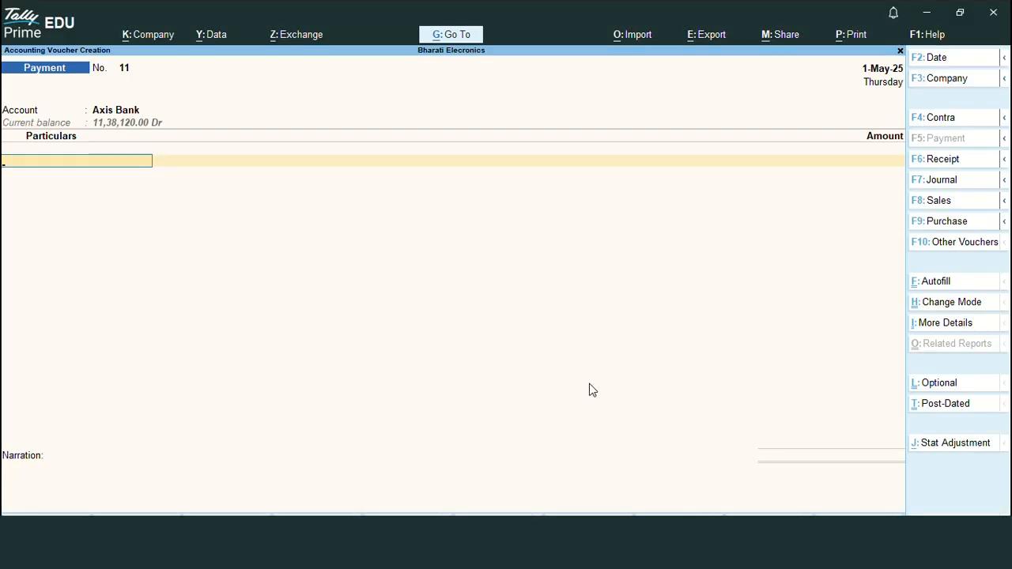
{"action": "type", "text": "Ar"}
{"action": "key", "text": "Down"}
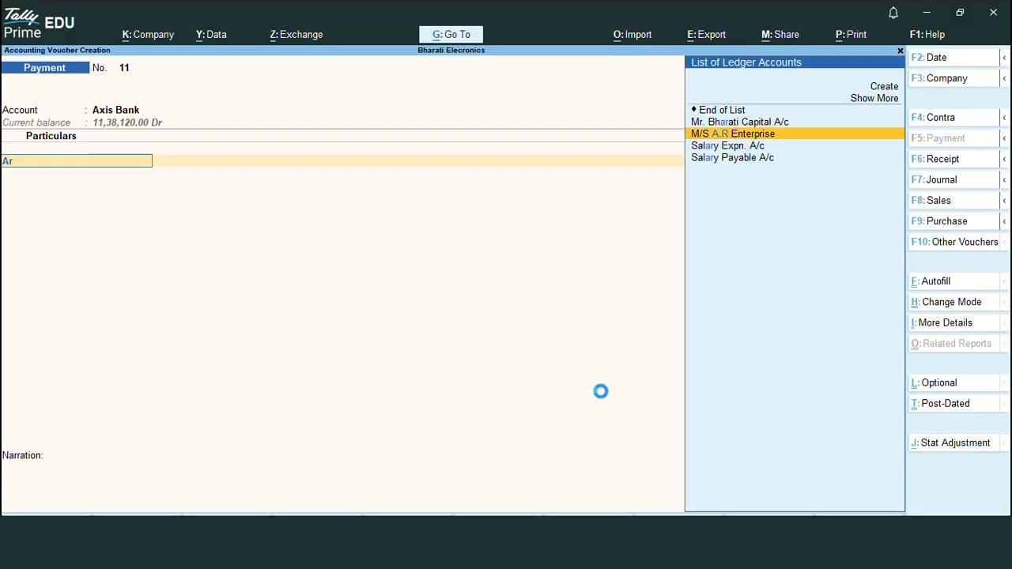
{"action": "key", "text": "Return"}
{"action": "type", "text": "1"}
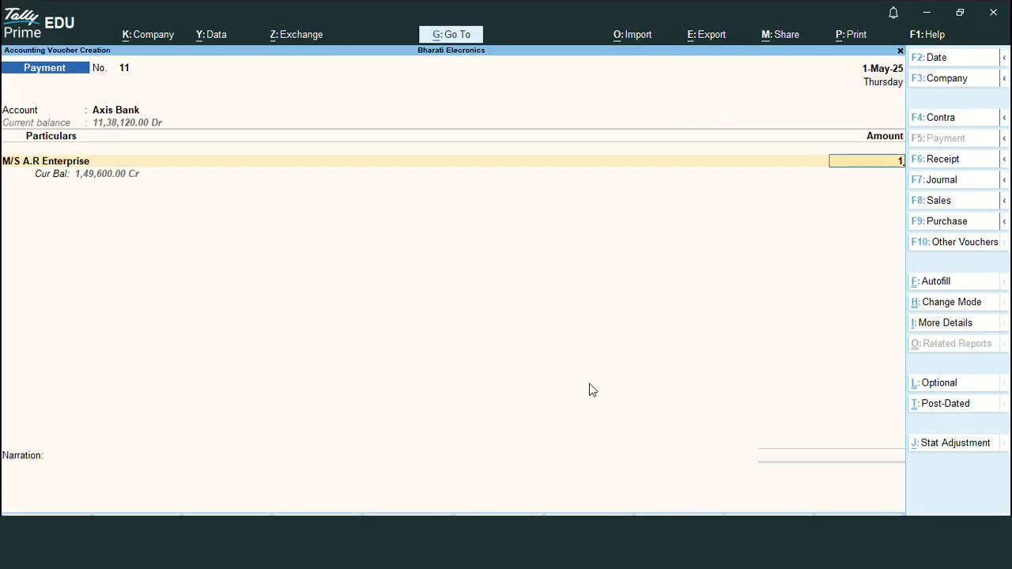
{"action": "type", "text": "49600"}
{"action": "key", "text": "Return"}
- Allocate the M/S A.R Enterprise payment as Agst Ref, with 1,41,600.00 against bill 8 and 8,000.00 against bill 9
{"action": "key", "text": "Return"}
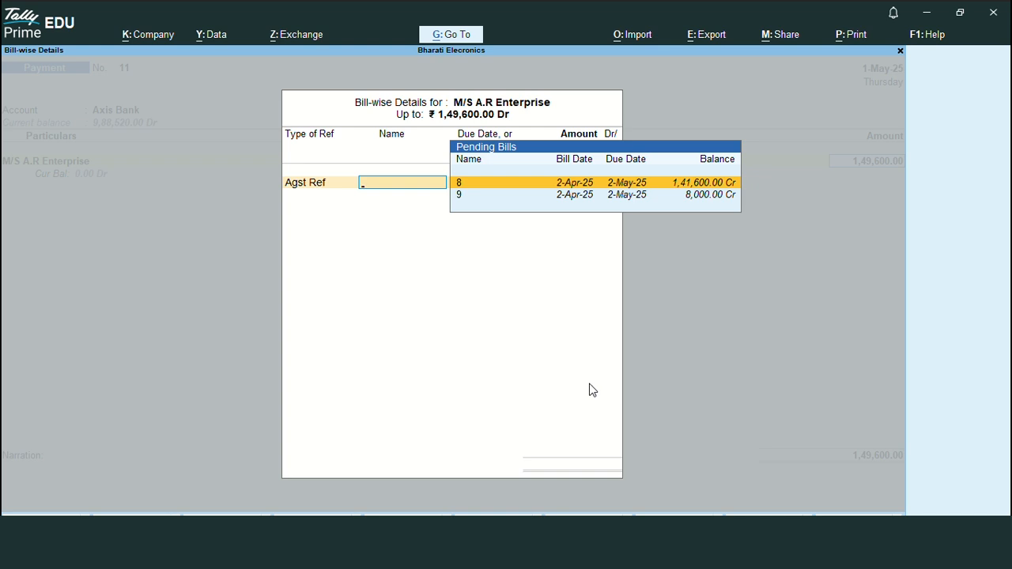
{"action": "key", "text": "Return"}
{"action": "key", "text": "Return"}
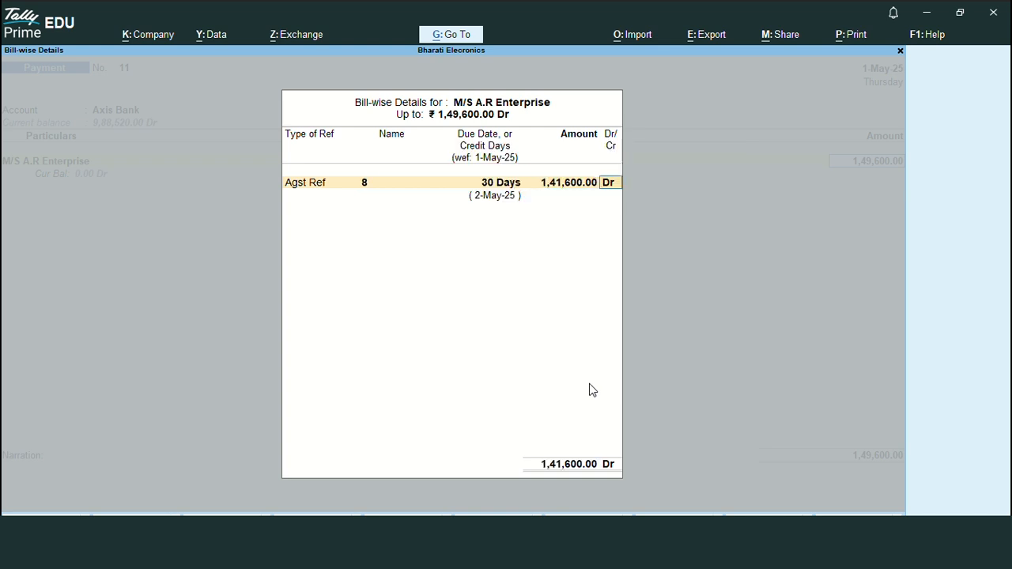
{"action": "key", "text": "Return"}
{"action": "key", "text": "Return"}
{"action": "key", "text": "Return"}
{"action": "key", "text": "Return"}
{"action": "key", "text": "Return"}
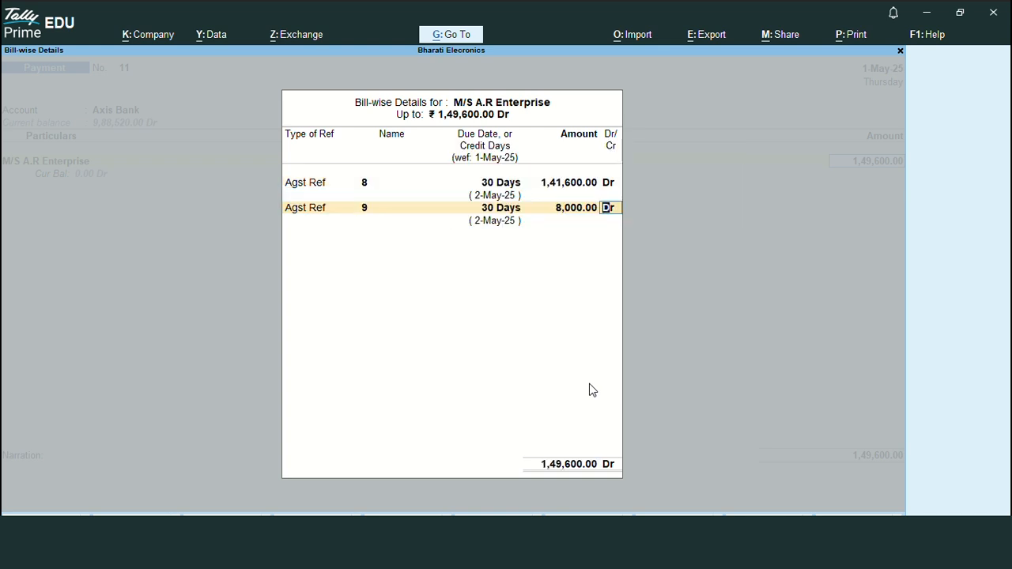
{"action": "key", "text": "Return"}
{"action": "key", "text": "Return"}
- Accept the Axis Bank allocation as a cheque for 1,49,600.00 dated 1-May-25 and save the M/S A.R Enterprise payment voucher
{"action": "key", "text": "Return"}
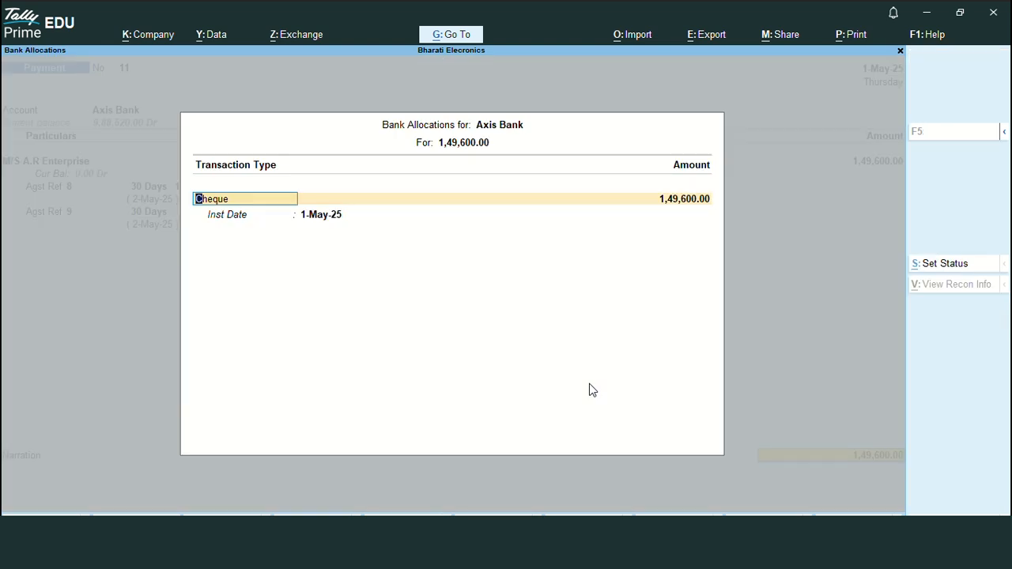
{"action": "key", "text": "ctrl+a"}
{"action": "key", "text": "Return"}
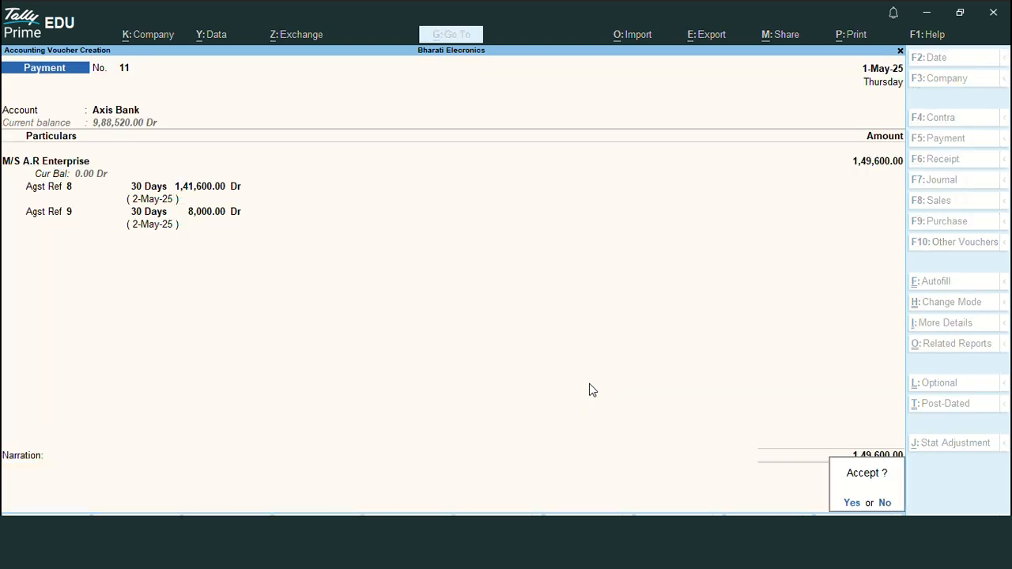
{"action": "key", "text": "Return"}
- Check the bill after M/S A.R Enterprise in the Excel sheet, then set Axis Bank as the account of the new 1-May-25 payment voucher
{"action": "key", "text": "alt+Tab"}
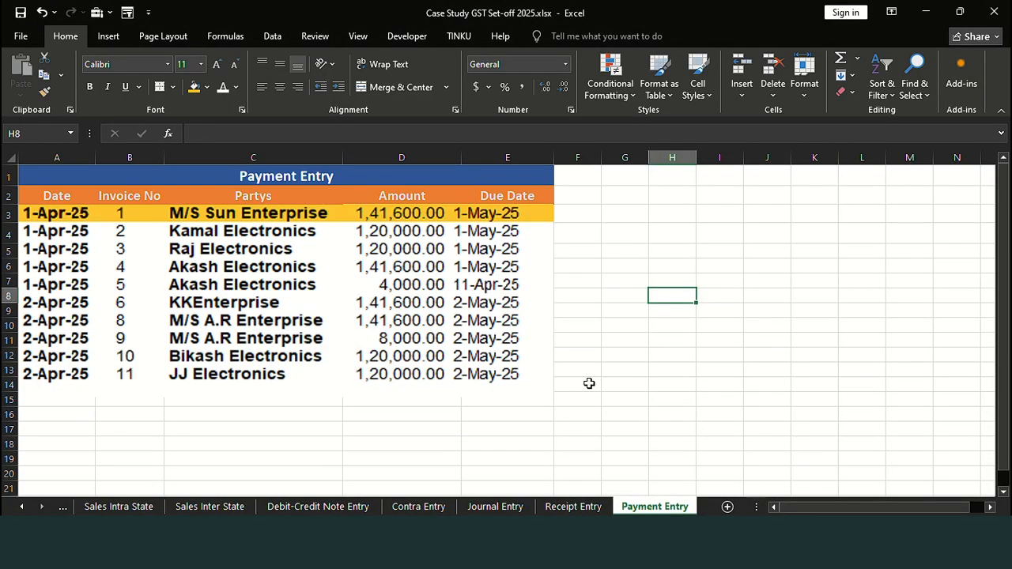
{"action": "key", "text": "alt+Tab"}
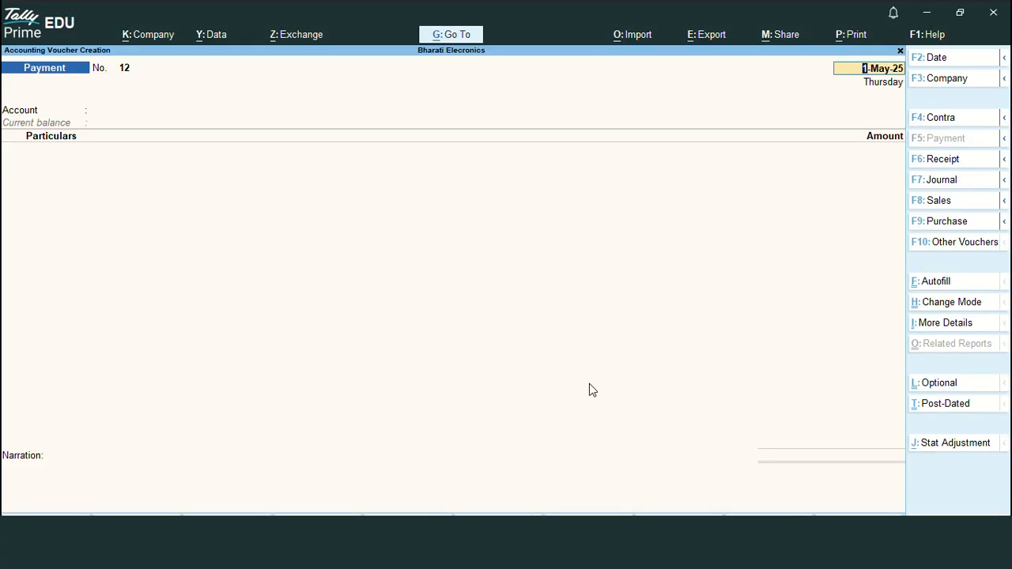
{"action": "key", "text": "Return"}
{"action": "type", "text": "A"}
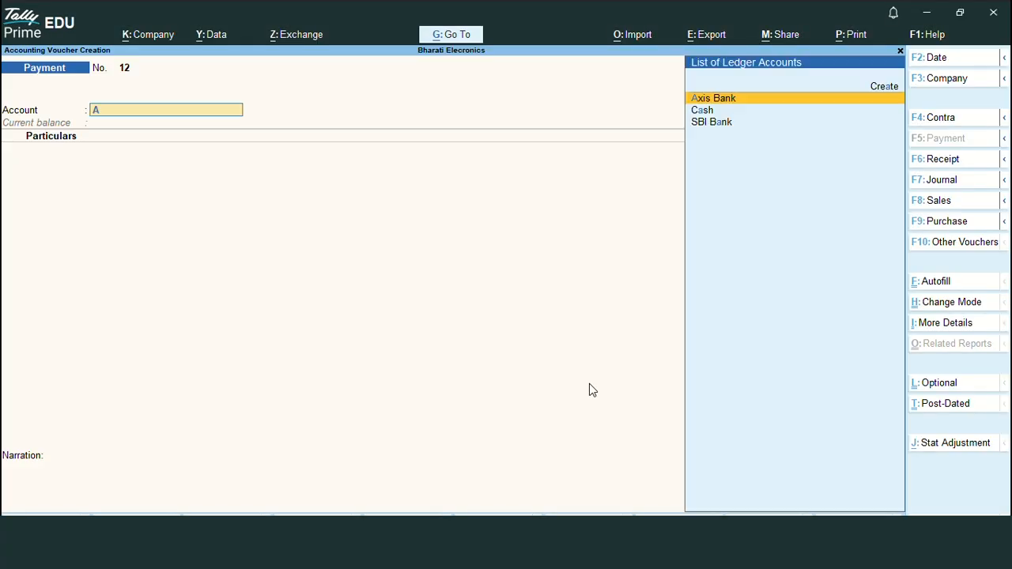
{"action": "key", "text": "Return"}
{"action": "key", "text": "ctrl+a"}
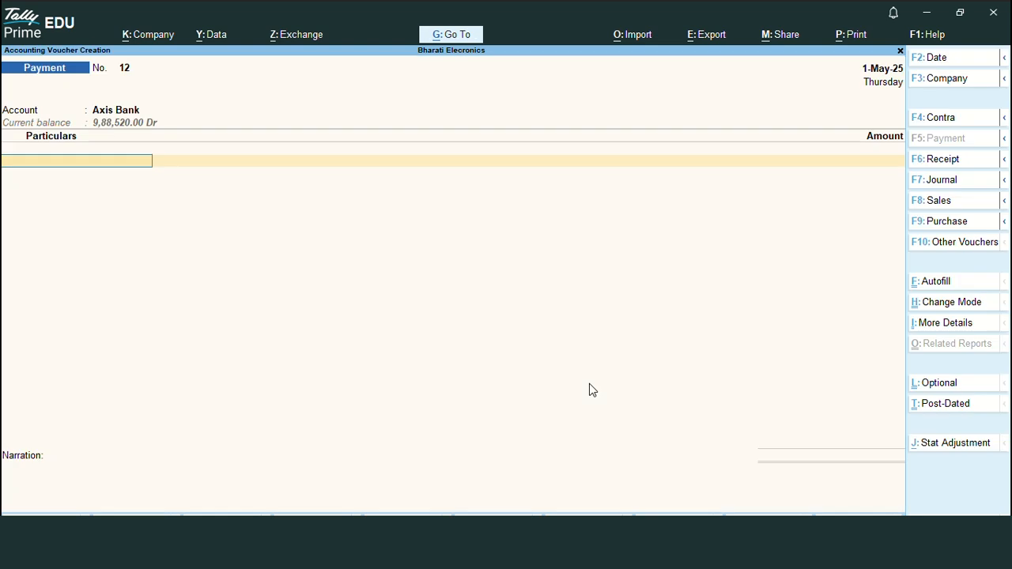
- Enter Bikash Electronics in the payment voucher with an amount of 1,20,000.00
{"action": "type", "text": "B"}
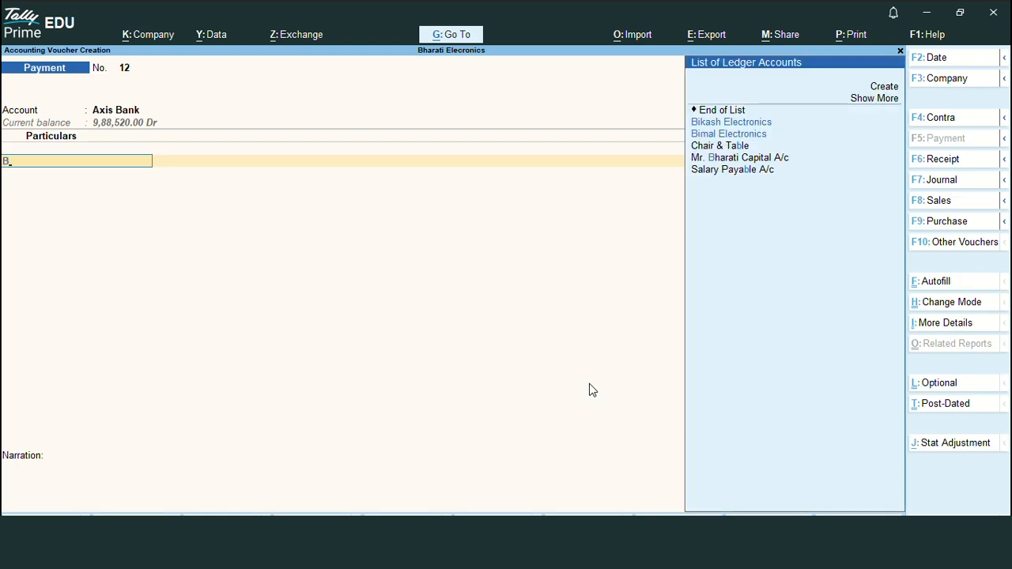
{"action": "key", "text": "Down"}
{"action": "key", "text": "Return"}
{"action": "type", "text": "1"}
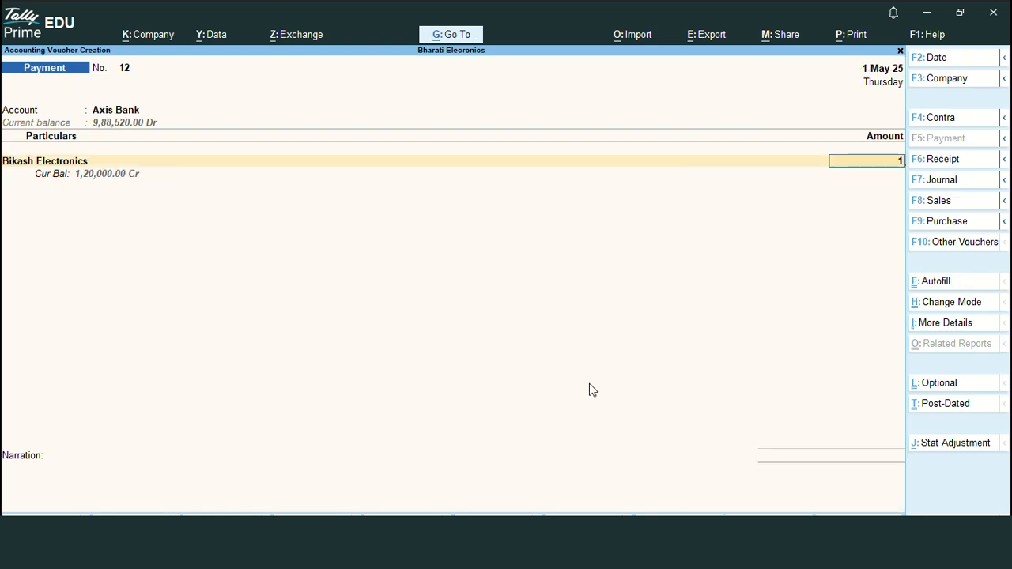
{"action": "type", "text": "20000"}
{"action": "key", "text": "Return"}
- Allocate the full Bikash Electronics payment as Agst Ref against bill 10
{"action": "key", "text": "Return"}
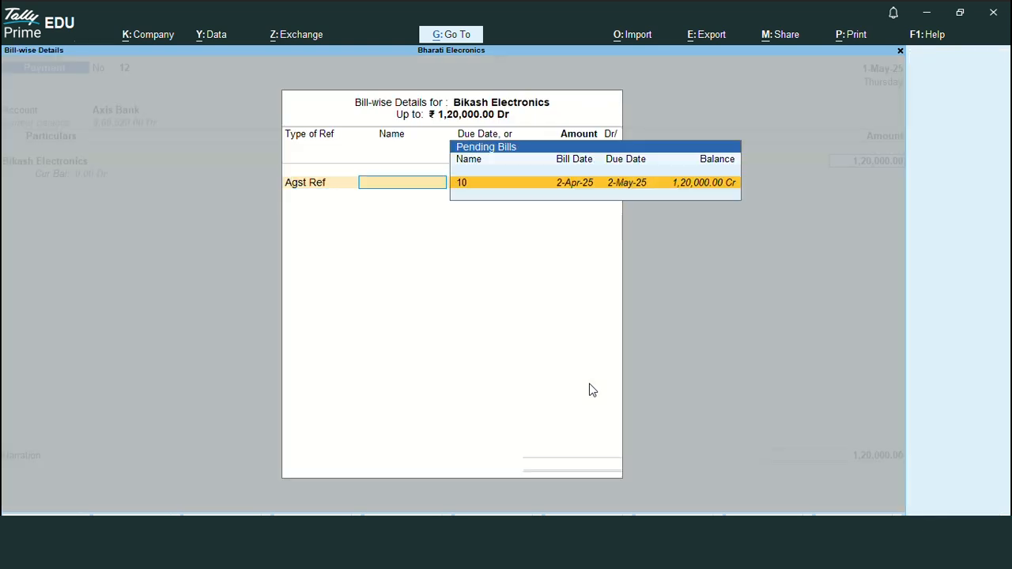
{"action": "key", "text": "Return"}
{"action": "key", "text": "Return"}
{"action": "key", "text": "Return"}
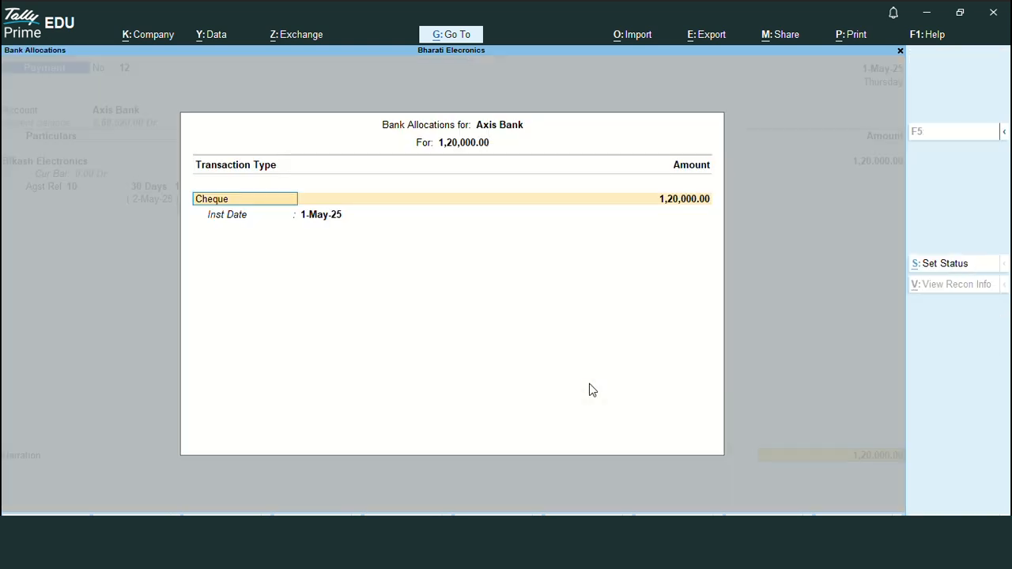
- Accept the Axis Bank allocation as a cheque for 1,20,000.00 dated 1-May-25 and save the Bikash Electronics payment voucher
{"action": "key", "text": "Return"}
{"action": "key", "text": "Return"}
{"action": "key", "text": "Return"}
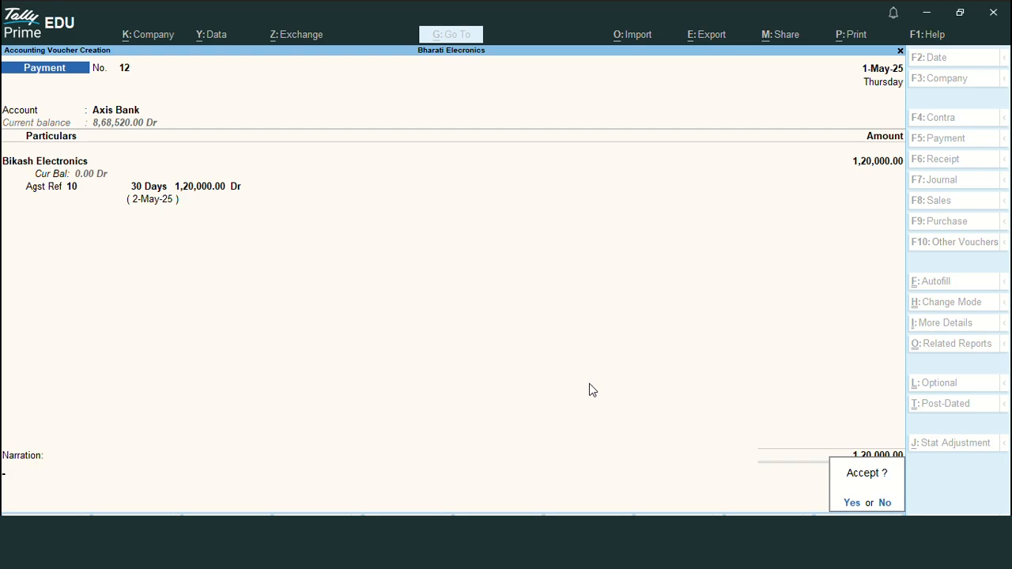
{"action": "key", "text": "Return"}
- Check the last bill in the Excel sheet, then set Axis Bank as the account of the new payment voucher dated 1-May-25
{"action": "key", "text": "alt+Tab"}
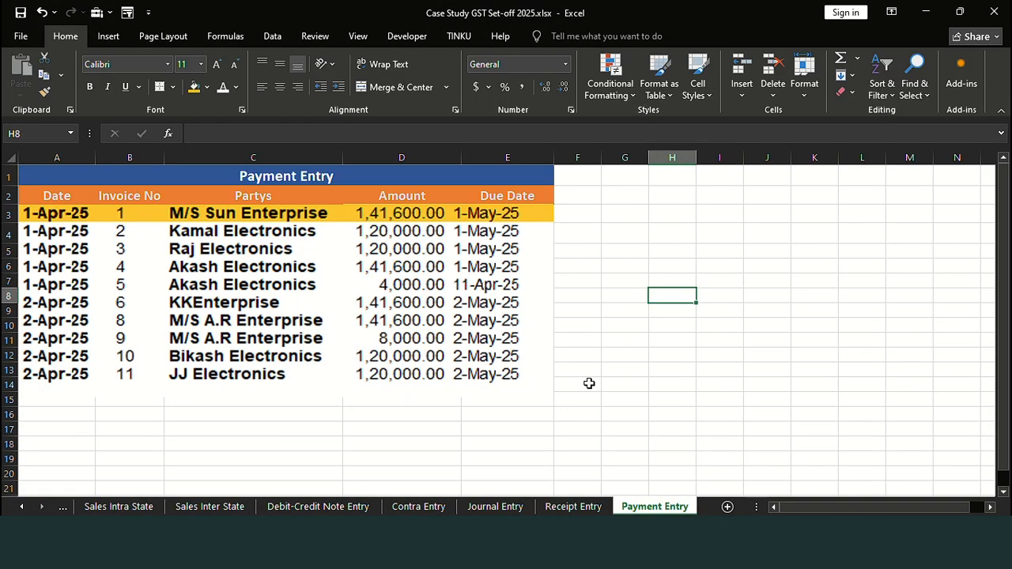
{"action": "key", "text": "alt+Tab"}
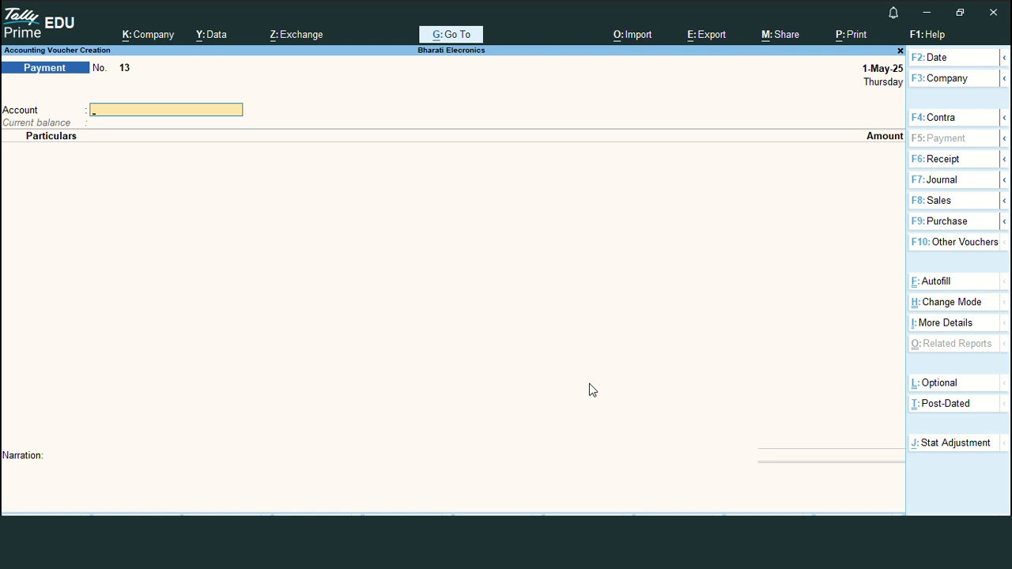
{"action": "type", "text": "a"}
{"action": "key", "text": "Return"}
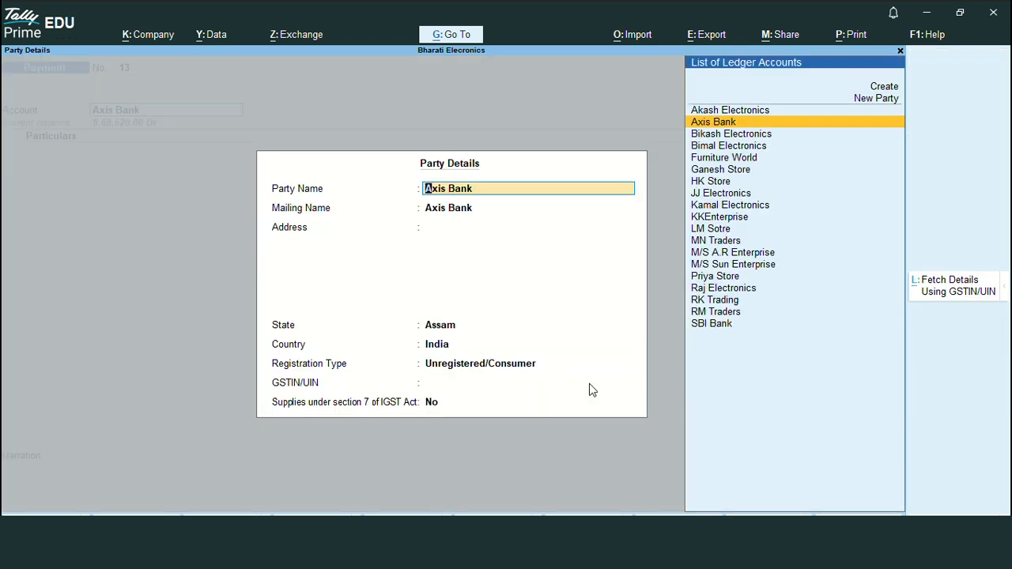
{"action": "key", "text": "ctrl+a"}
- Enter JJ Electronics in the payment voucher with an amount of 1,20,000.00
{"action": "type", "text": "jj"}
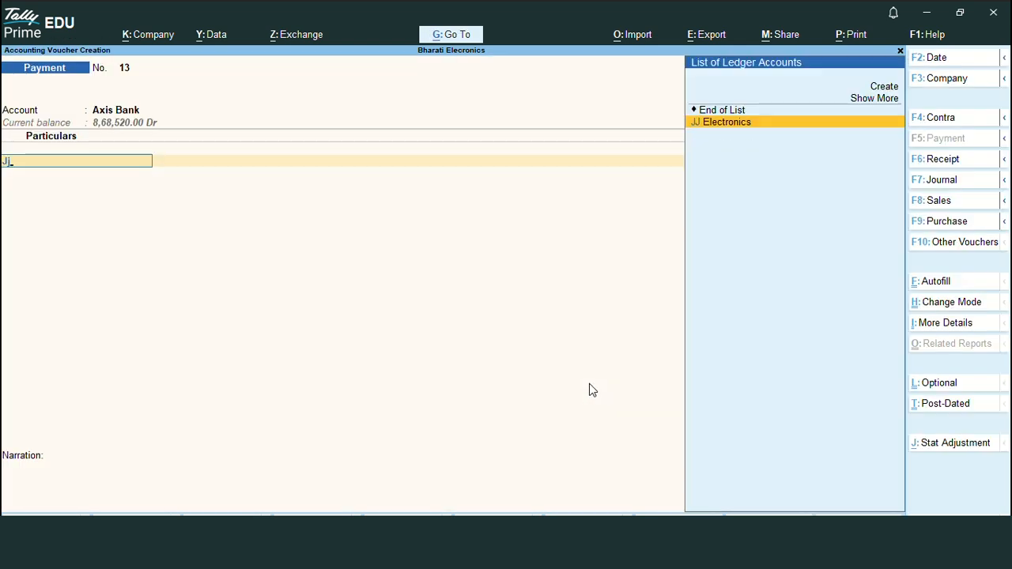
{"action": "key", "text": "Return"}
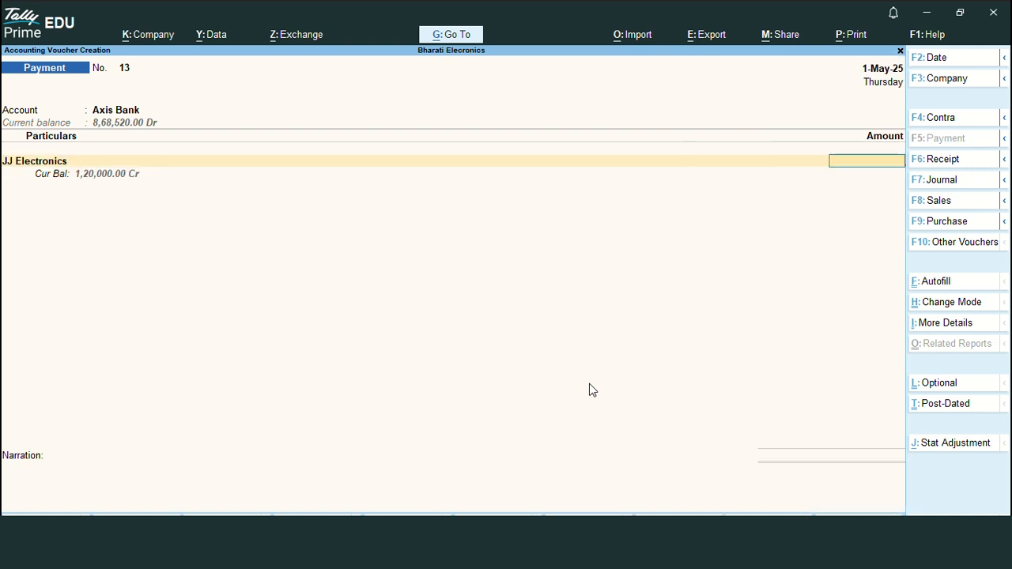
{"action": "type", "text": "120000"}
{"action": "key", "text": "Return"}
- Allocate the full JJ Electronics payment as Agst Ref against bill 11
{"action": "key", "text": "Return"}
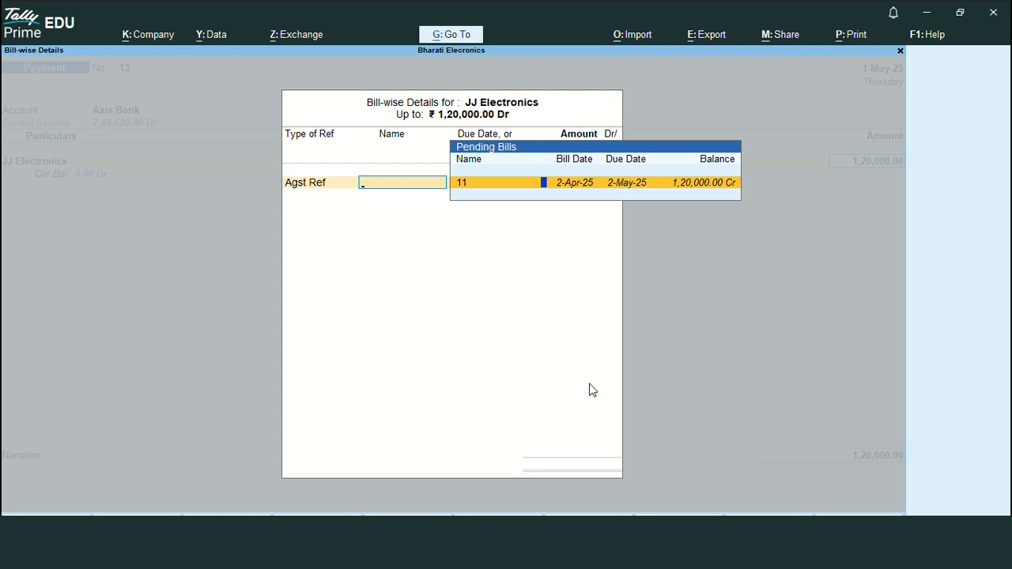
{"action": "key", "text": "Return"}
{"action": "key", "text": "Return"}
{"action": "key", "text": "Return"}
{"action": "key", "text": "Return"}
- Accept the Axis Bank allocation as a cheque for 1,20,000.00 dated 1-May-25 and save the JJ Electronics payment voucher
{"action": "key", "text": "Return"}
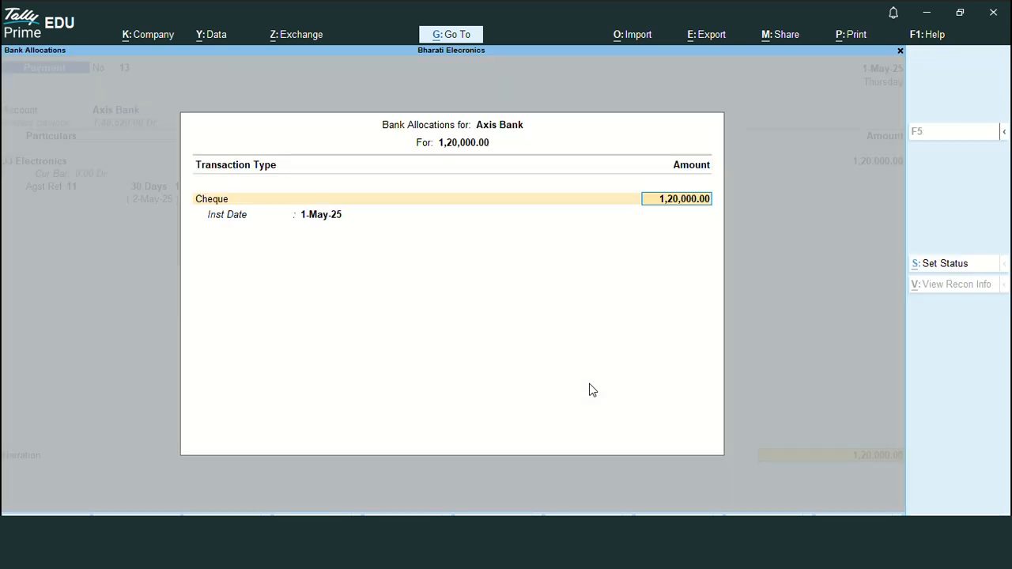
{"action": "key", "text": "Return"}
{"action": "key", "text": "Return"}
{"action": "key", "text": "Return"}
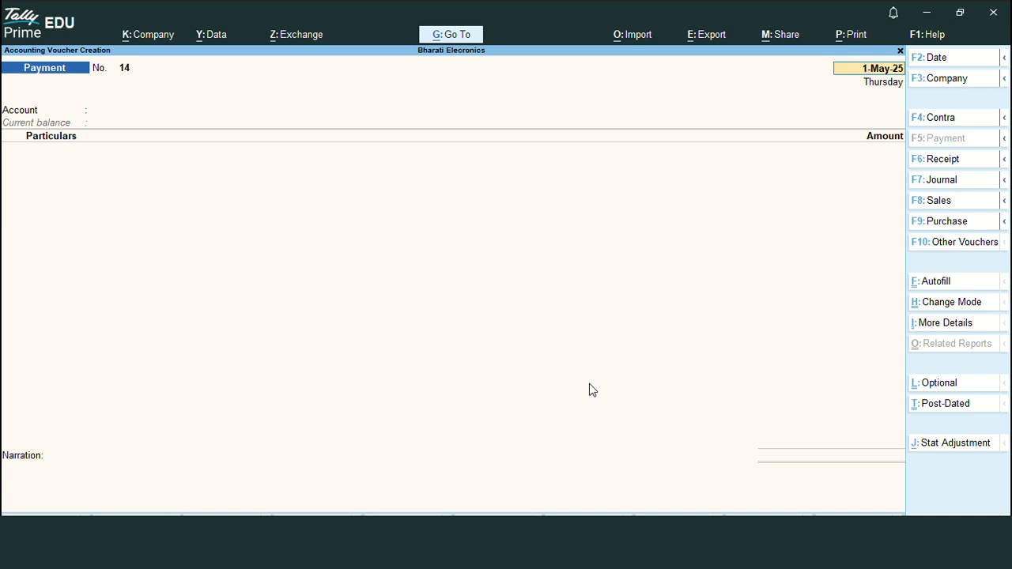
- Leave payment voucher entry and bring up the Statements of Accounts reports
{"action": "key", "text": "BackSpace"}
{"action": "key", "text": "Escape"}
{"action": "key", "text": "Escape"}
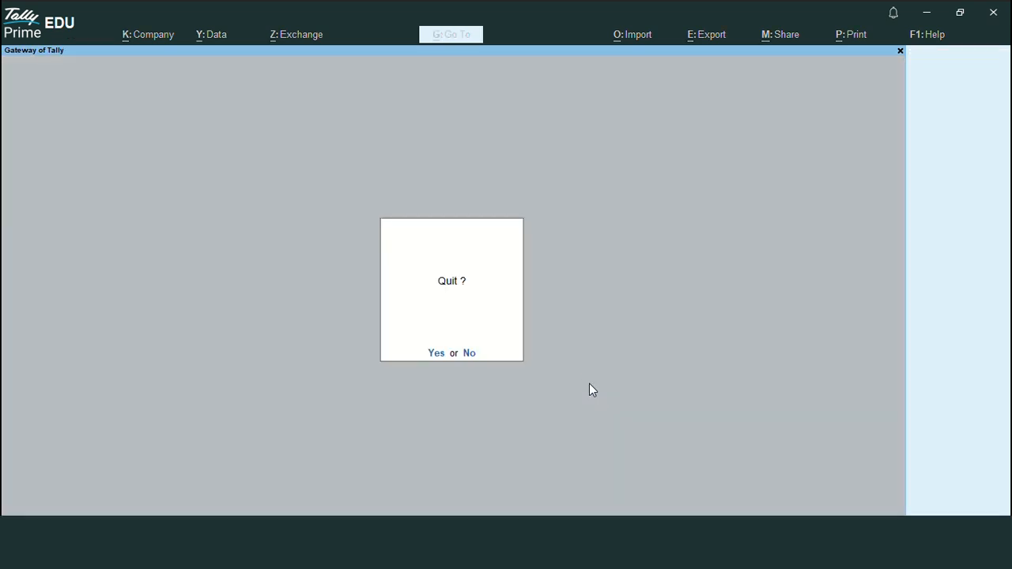
{"action": "key", "text": "Escape"}
{"action": "key", "text": "d"}
{"action": "key", "text": "Down"}
{"action": "key", "text": "Down"}
{"action": "key", "text": "Down"}
{"action": "key", "text": "Down"}
{"action": "key", "text": "Down"}
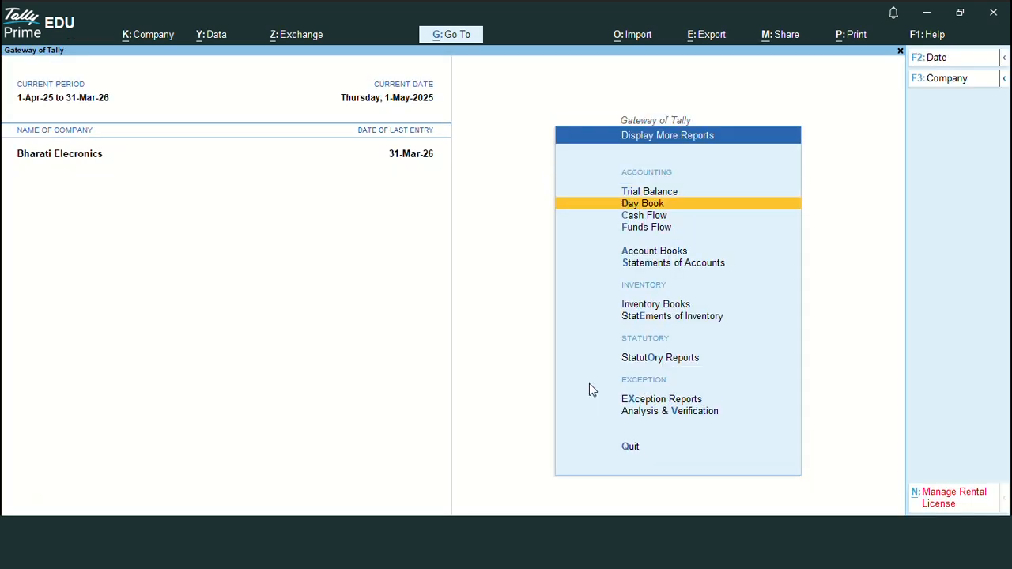
{"action": "key", "text": "Return"}
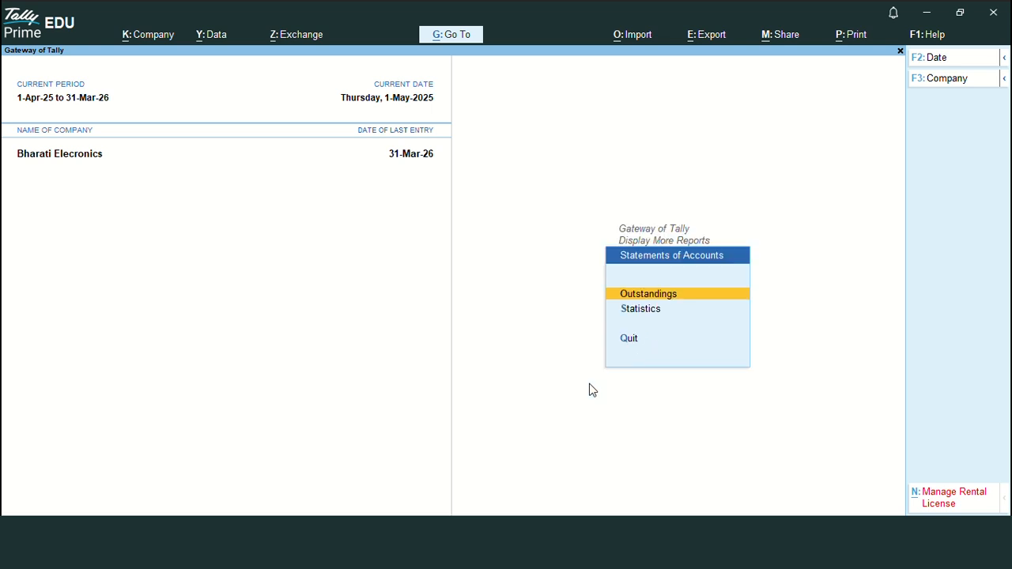
- Examine the Payables outstandings report for supplier bills still pending, then return to the Gateway of Tally
{"action": "key", "text": "Down"}
{"action": "key", "text": "Up"}
{"action": "key", "text": "Return"}
{"action": "key", "text": "Down"}
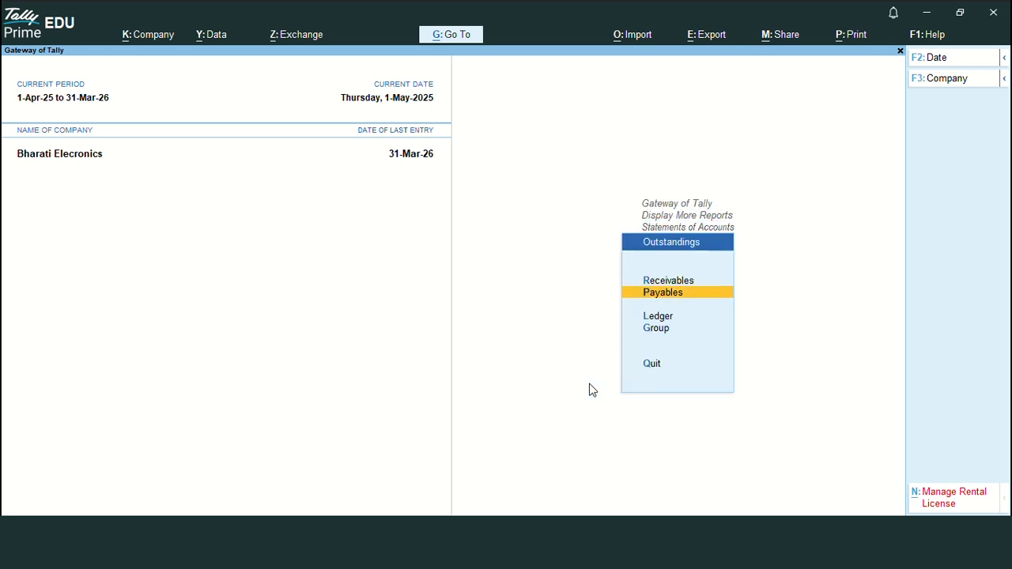
{"action": "key", "text": "Return"}
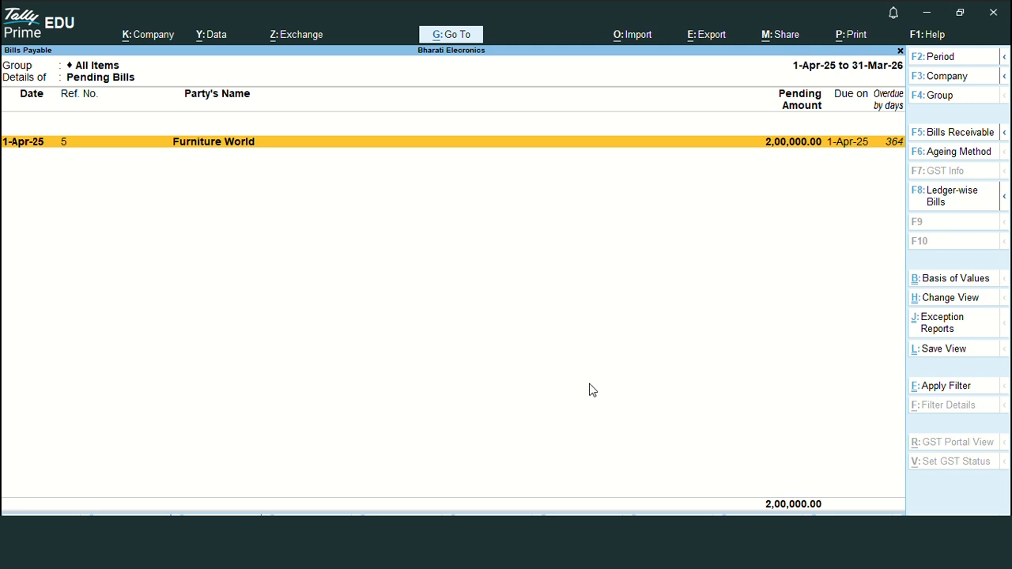
{"action": "key", "text": "Escape"}
{"action": "key", "text": "Escape"}
{"action": "key", "text": "Escape"}
{"action": "key", "text": "Escape"}
{"action": "key", "text": "Escape"}
{"action": "key", "text": "Escape"}
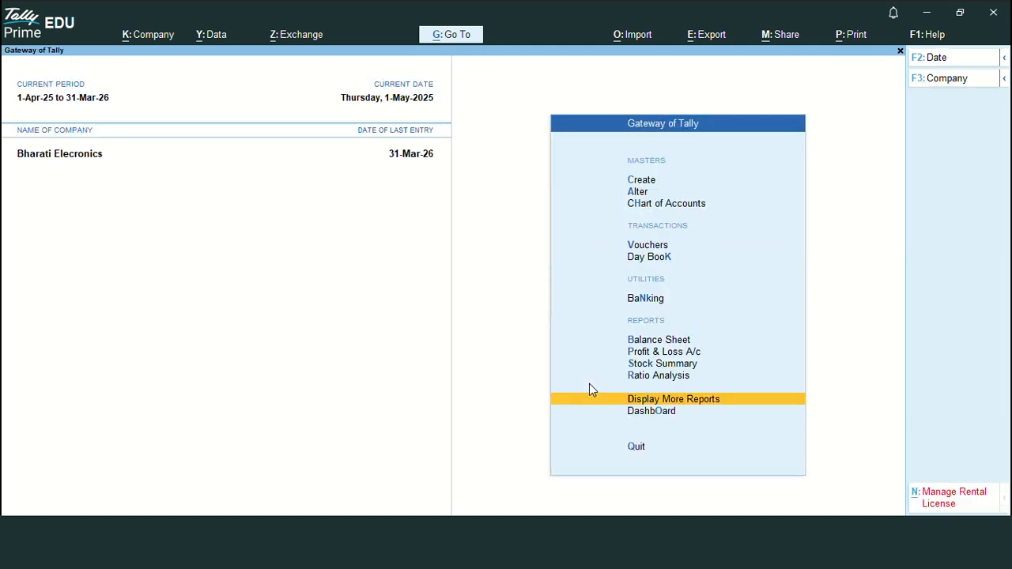
- Start a new payment voucher dated 1-May-25 with Axis Bank as the account, keeping the default party details
{"action": "key", "text": "v"}
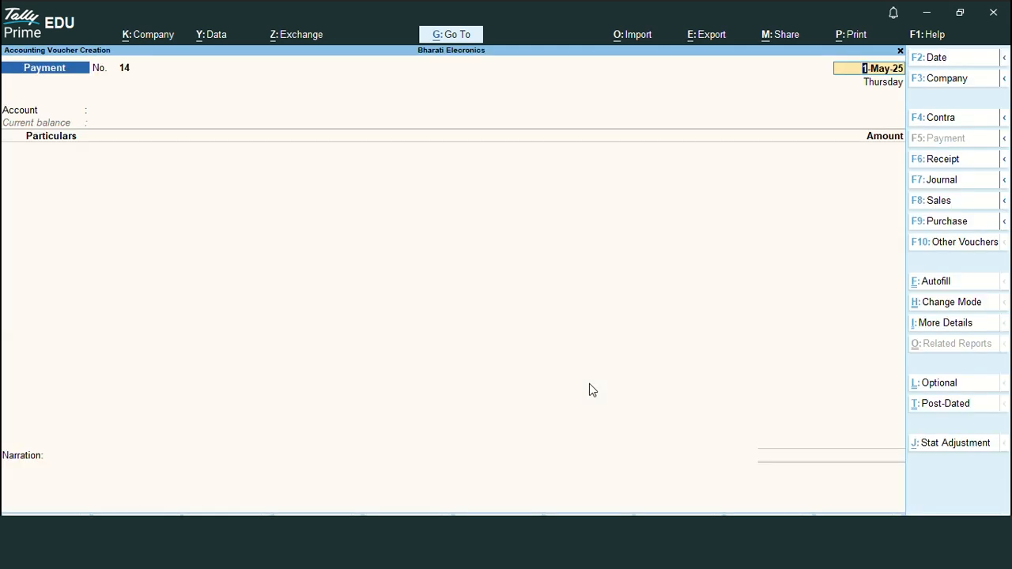
{"action": "key", "text": "Return"}
{"action": "type", "text": "a"}
{"action": "key", "text": "Return"}
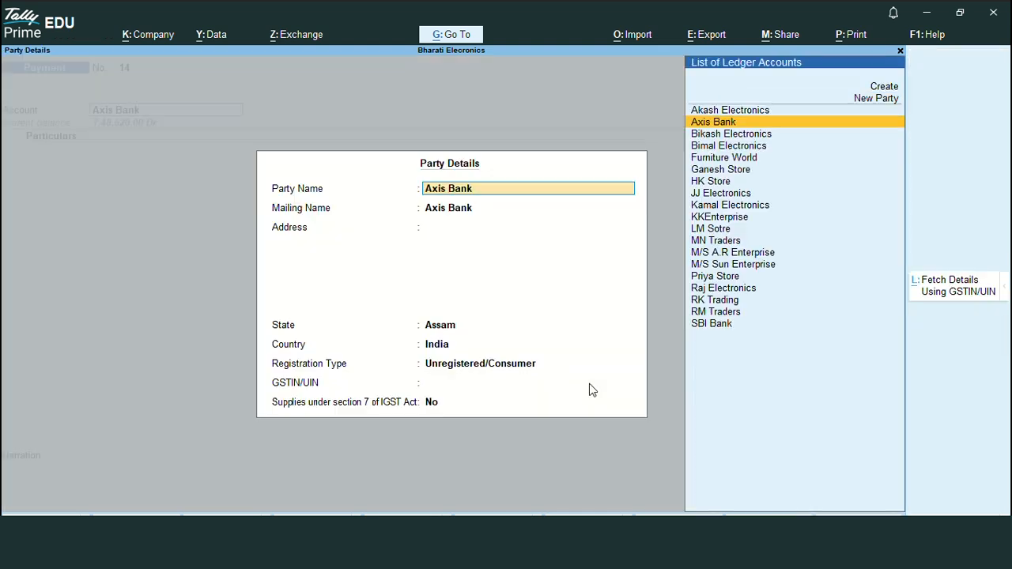
{"action": "key", "text": "ctrl+a"}
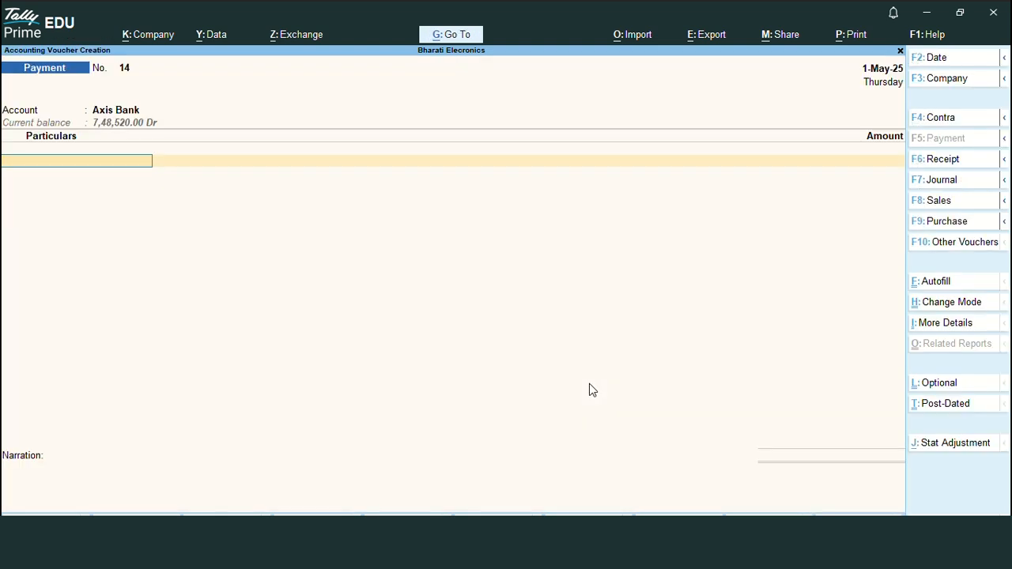
- Enter Furniture World as the party in the payment voucher with an amount of 2,00,000.00
{"action": "type", "text": "f"}
{"action": "key", "text": "Down"}
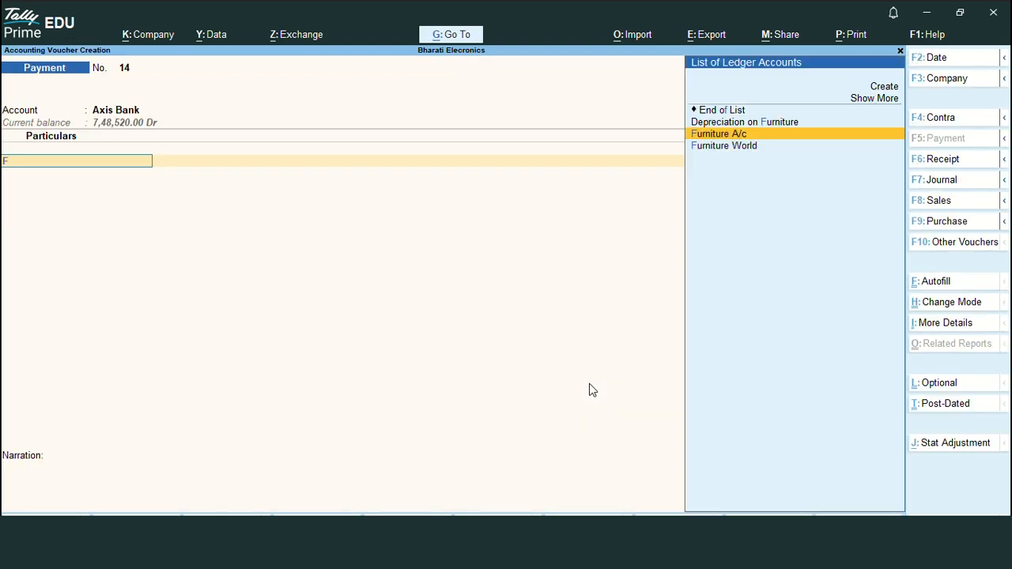
{"action": "key", "text": "Down"}
{"action": "key", "text": "Return"}
{"action": "type", "text": "1"}
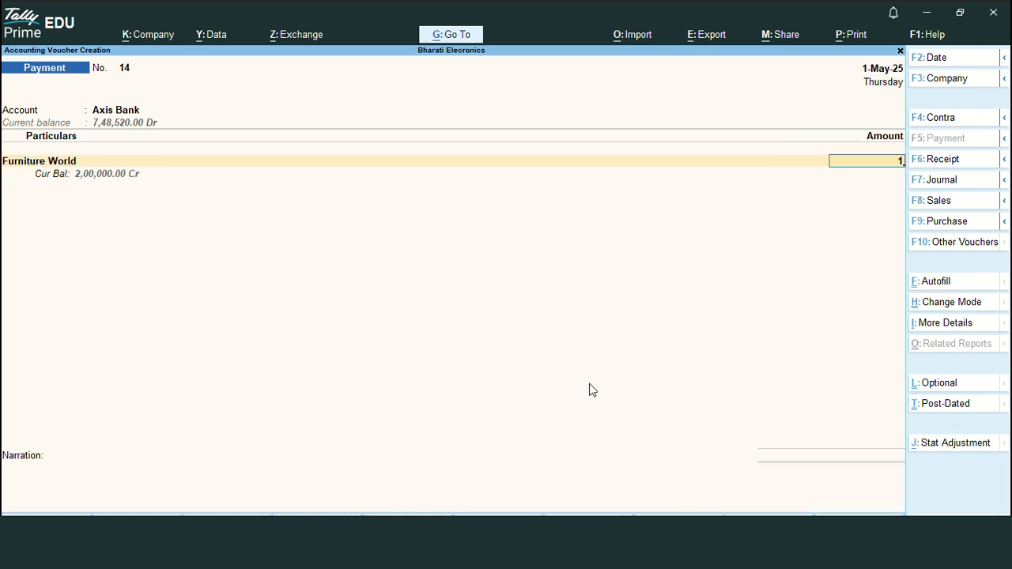
{"action": "key", "text": "BackSpace"}
{"action": "type", "text": "2,00,00"}
{"action": "type", "text": "0"}
{"action": "key", "text": "Return"}
- Allocate the full 2,00,000.00 as Agst Ref to Furniture World's pending bill 5 dated 1-Apr-25
{"action": "key", "text": "Return"}
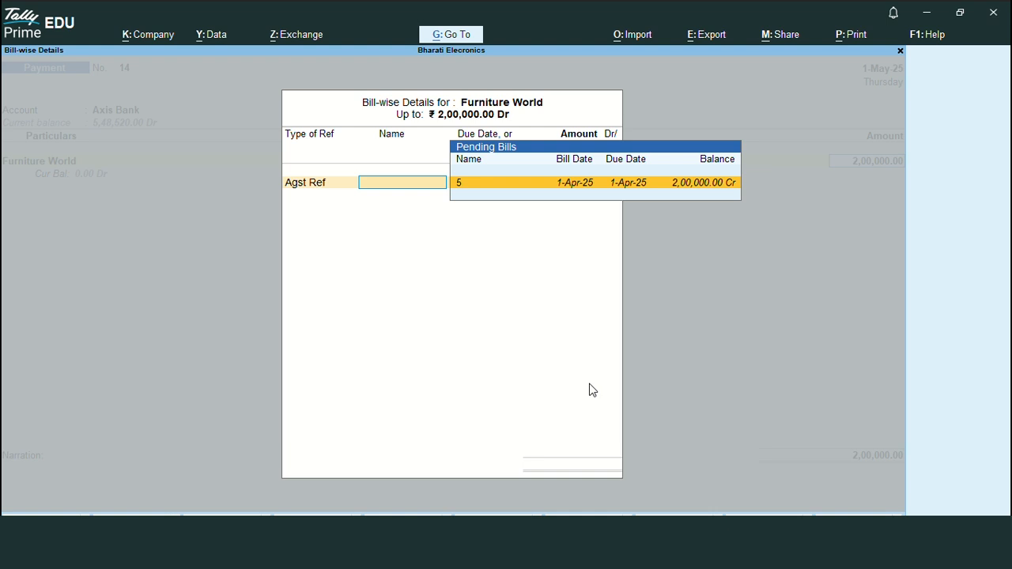
{"action": "key", "text": "Return"}
{"action": "key", "text": "Return"}
{"action": "key", "text": "Return"}
{"action": "key", "text": "Return"}
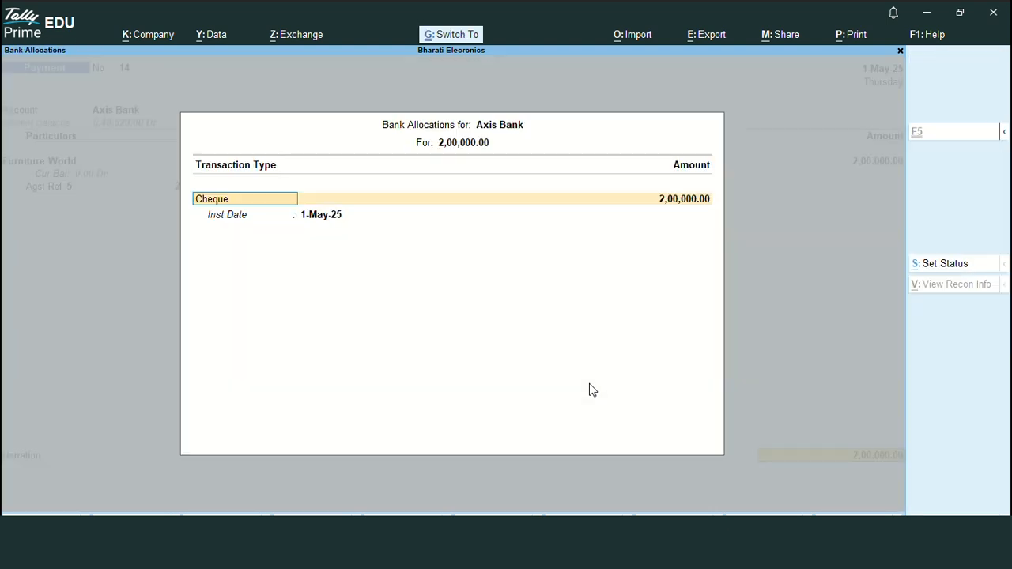
- Accept the Axis Bank allocation as a cheque for 2,00,000.00 dated 1-May-25 and save the Furniture World payment voucher
{"action": "key", "text": "Return"}
{"action": "key", "text": "Return"}
{"action": "key", "text": "Return"}
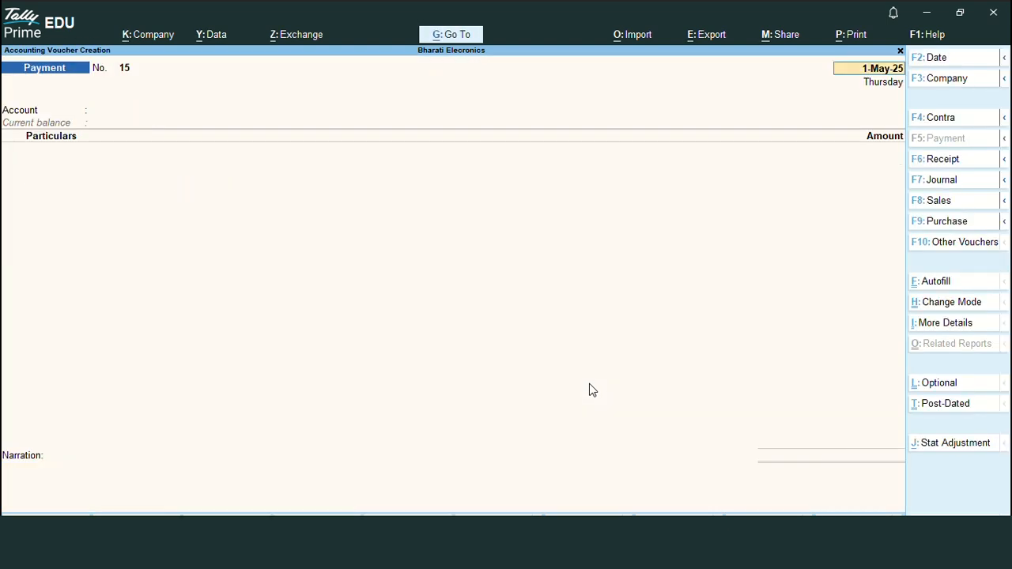
- Leave payment voucher entry and check the Payables outstandings report for supplier bills still pending
{"action": "key", "text": "Escape"}
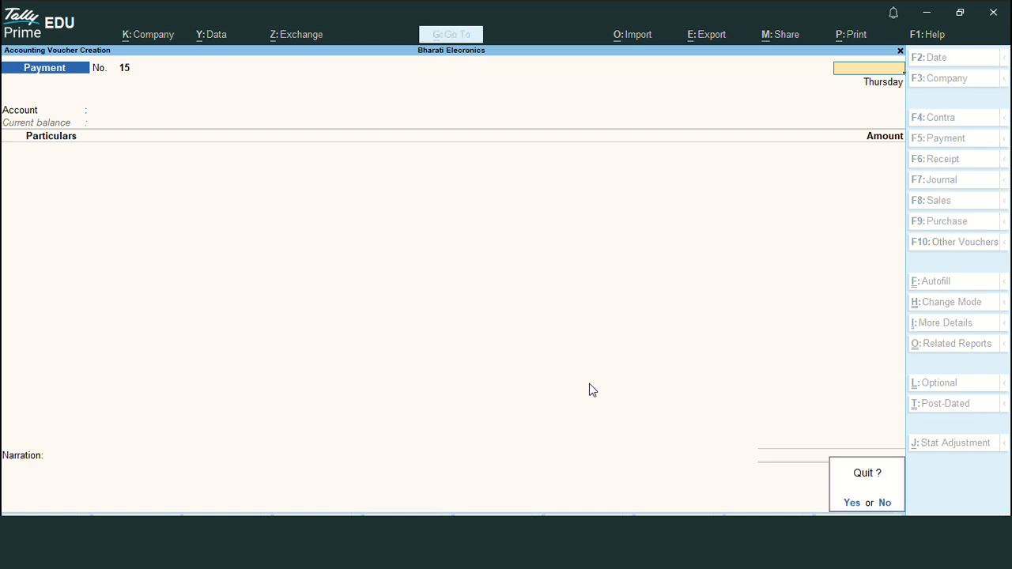
{"action": "key", "text": "Return"}
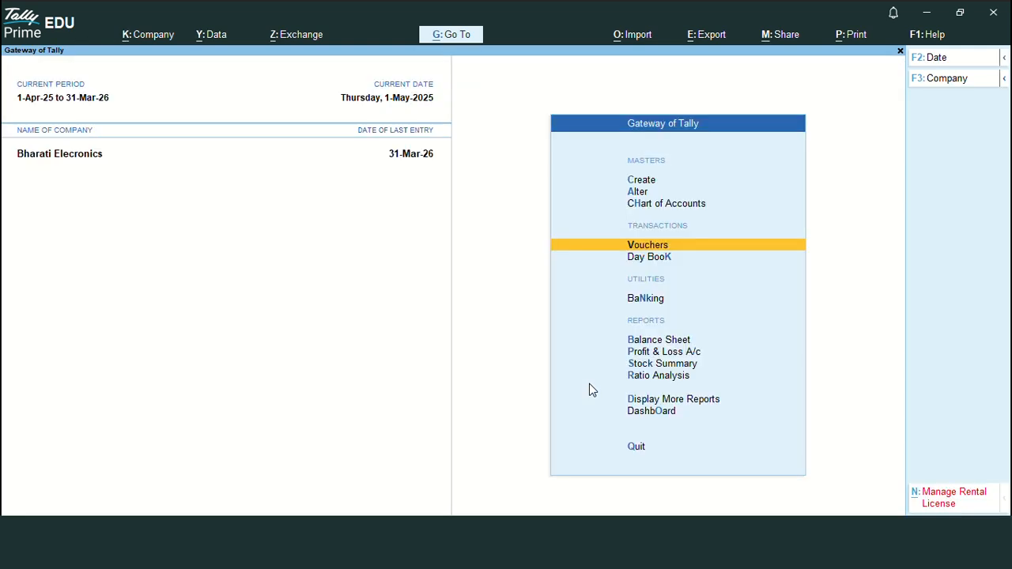
{"action": "key", "text": "d"}
{"action": "key", "text": "Down"}
{"action": "key", "text": "Down"}
{"action": "key", "text": "Down"}
{"action": "key", "text": "Down"}
{"action": "key", "text": "Down"}
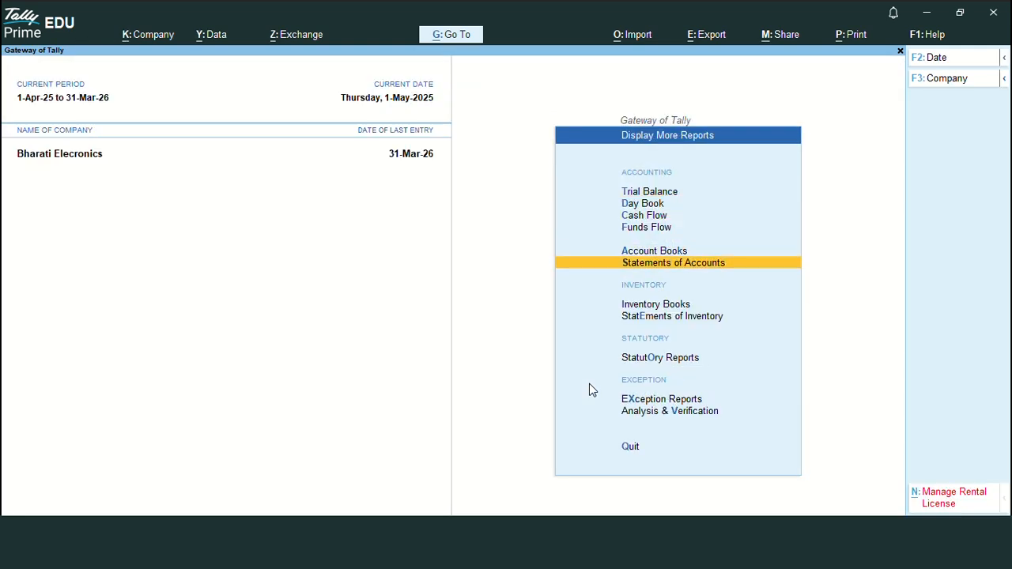
{"action": "key", "text": "Return"}
{"action": "key", "text": "Return"}
{"action": "key", "text": "Down"}
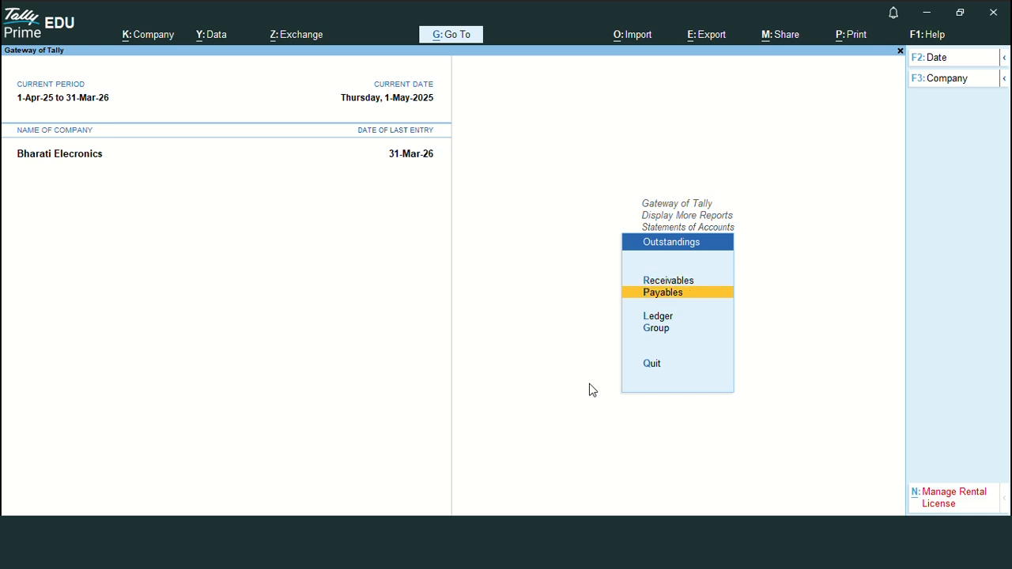
{"action": "key", "text": "Return"}
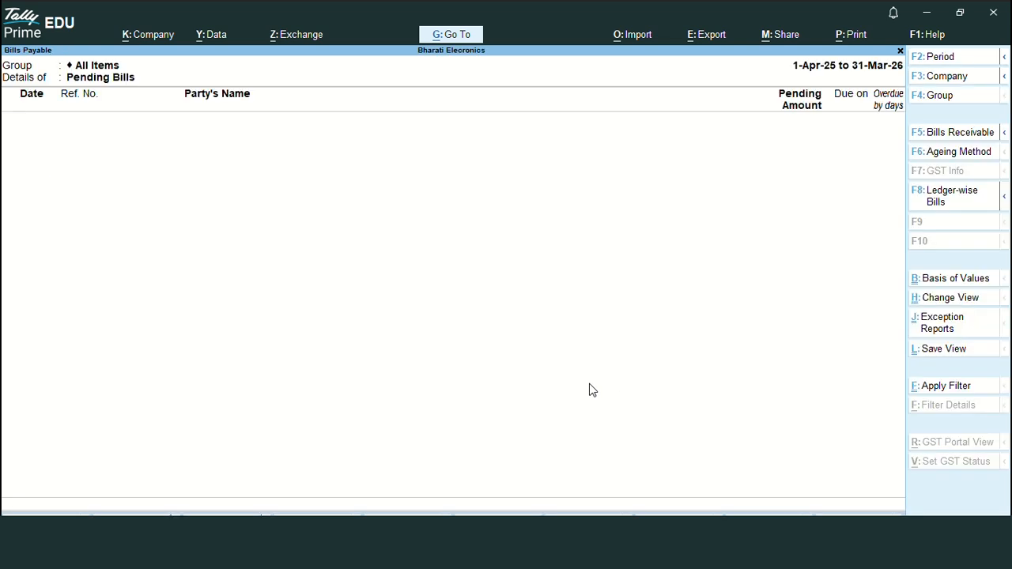
- Examine the Receivables outstandings report for pending customer bills, then back out of the Outstandings reports
{"action": "key", "text": "Escape"}
{"action": "key", "text": "Up"}
{"action": "key", "text": "Return"}
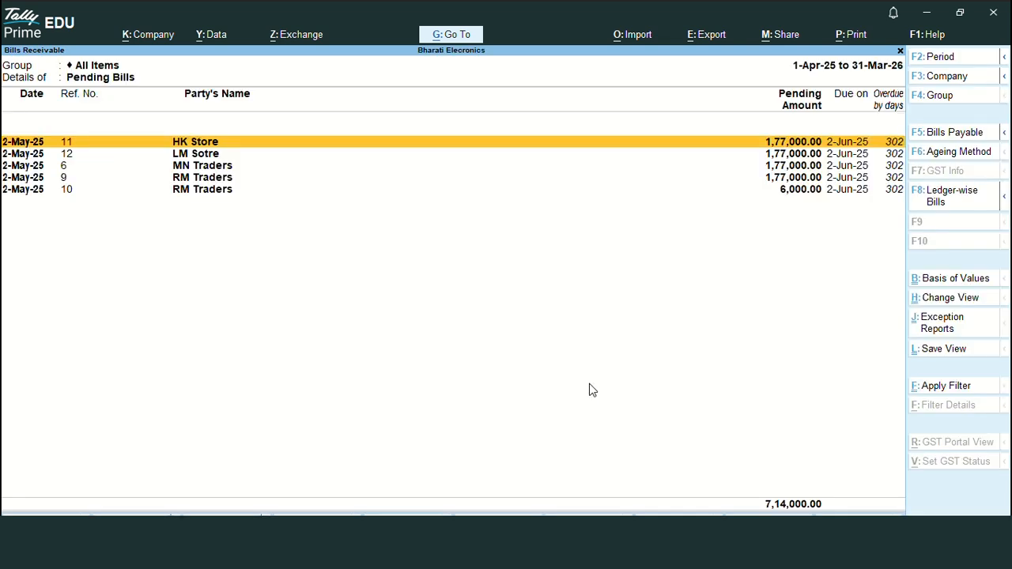
{"action": "key", "text": "Escape"}
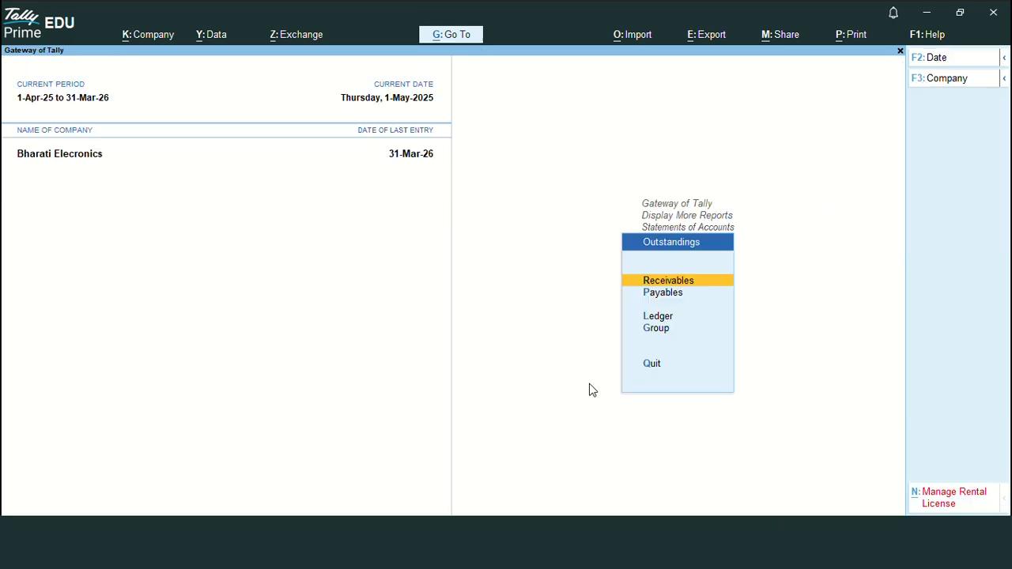
{"action": "key", "text": "Escape"}
{"action": "key", "text": "Escape"}
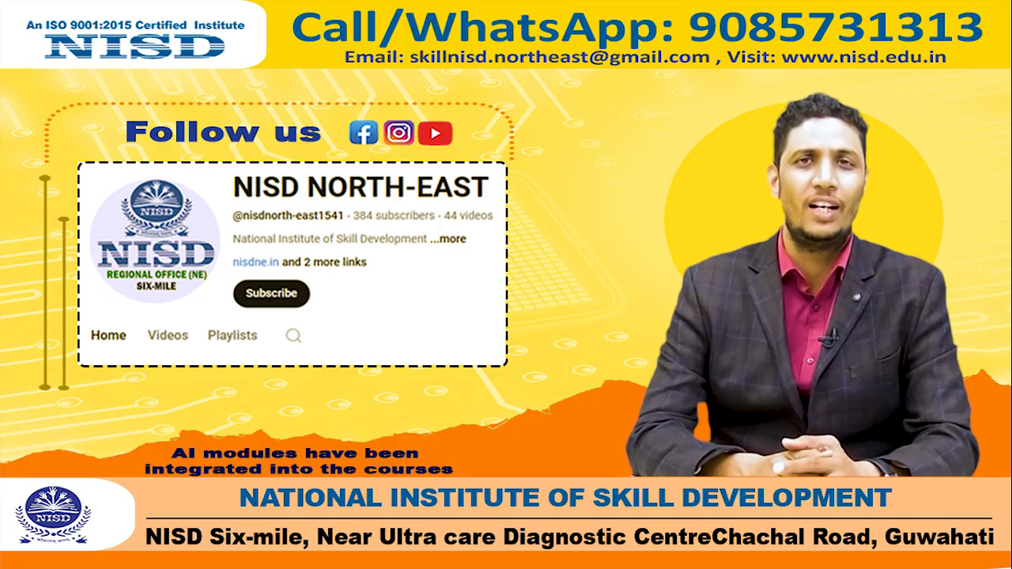